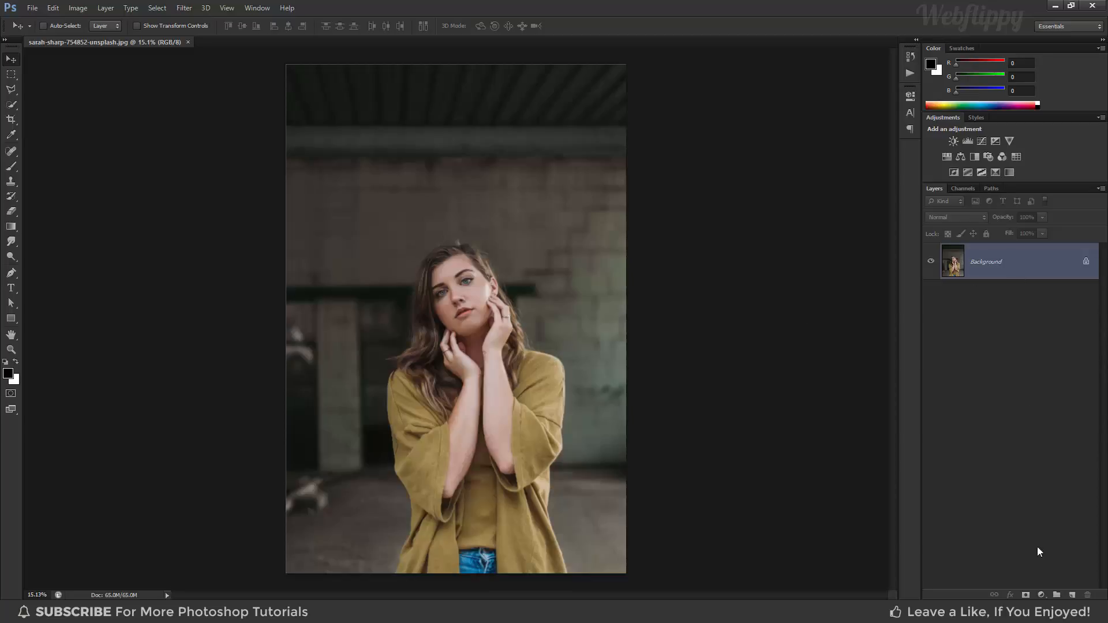
- Add a Curves adjustment layer and shape the RGB curve into a gentle S, with points at input 39/output 32 and input 128/output 130
left_click(1040, 596)
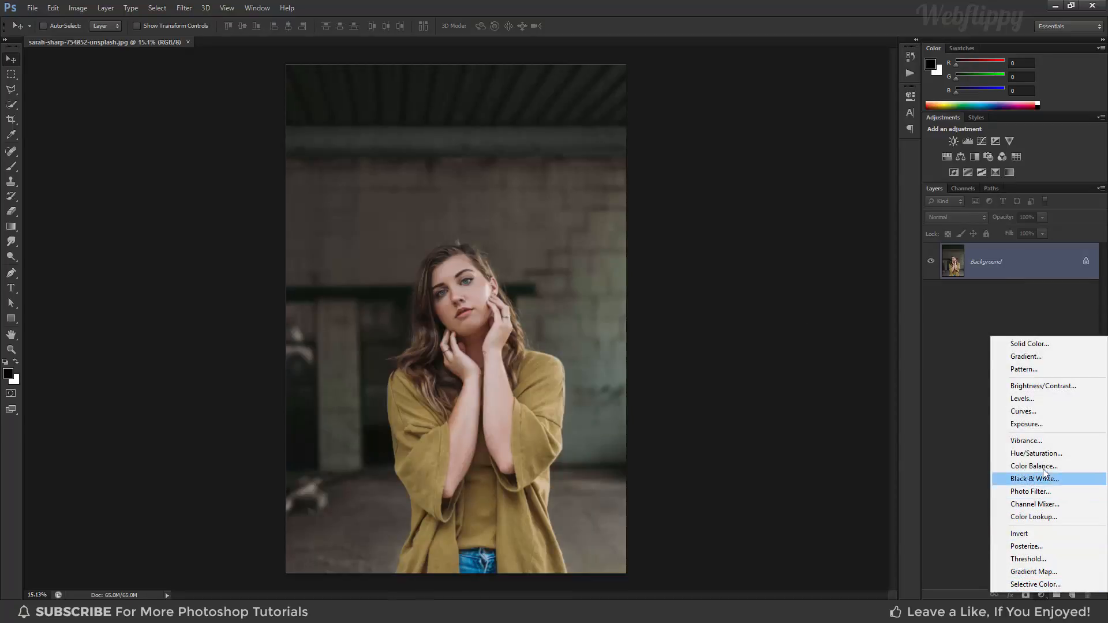
left_click(1031, 412)
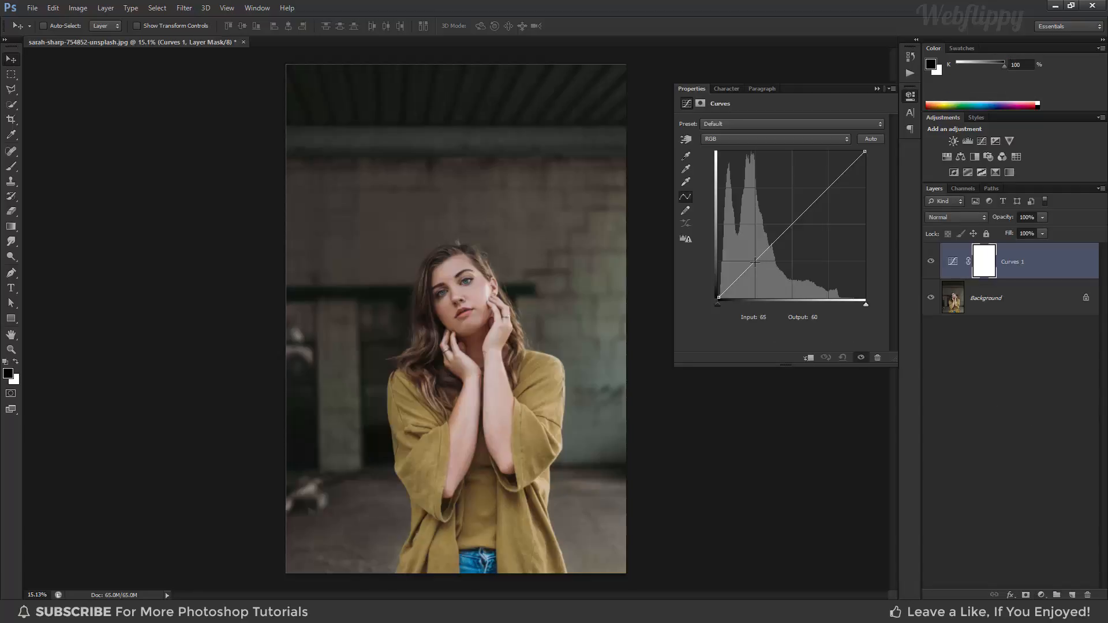
left_click_drag(755, 262, 741, 279)
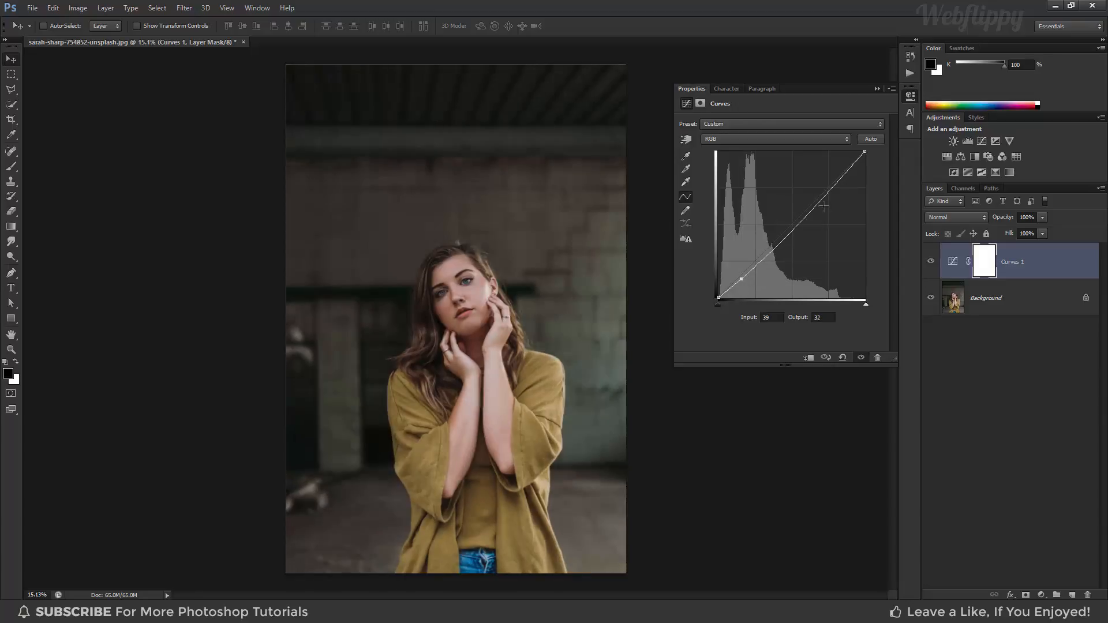
left_click_drag(845, 171, 846, 167)
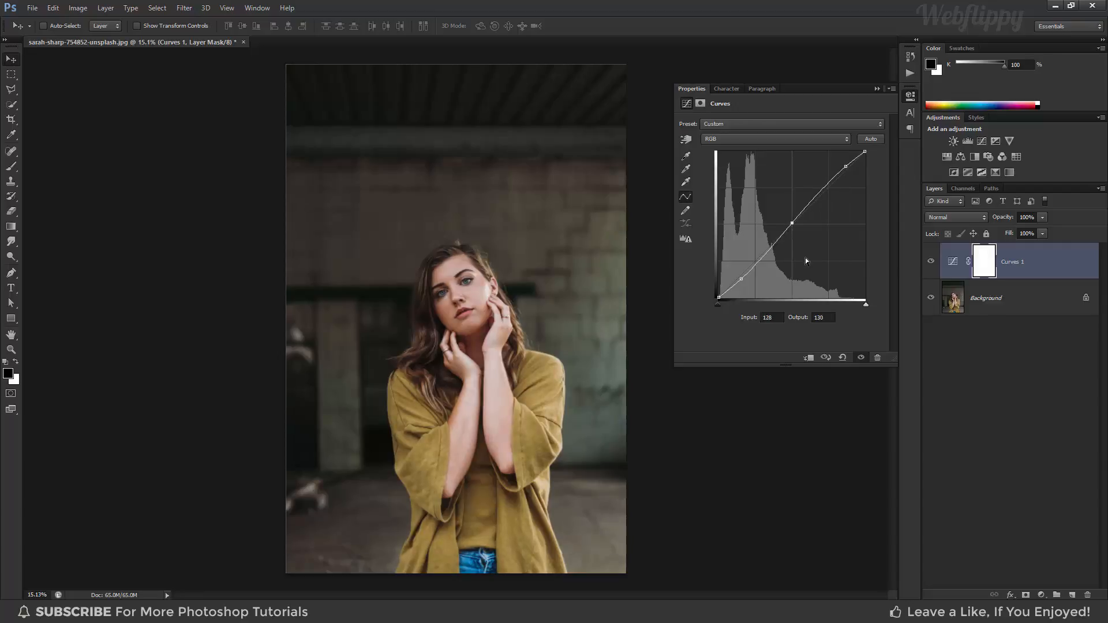
- In the Red channel curve, move the black point to input 45 and add a midpoint at input 129, output 129
left_click(765, 141)
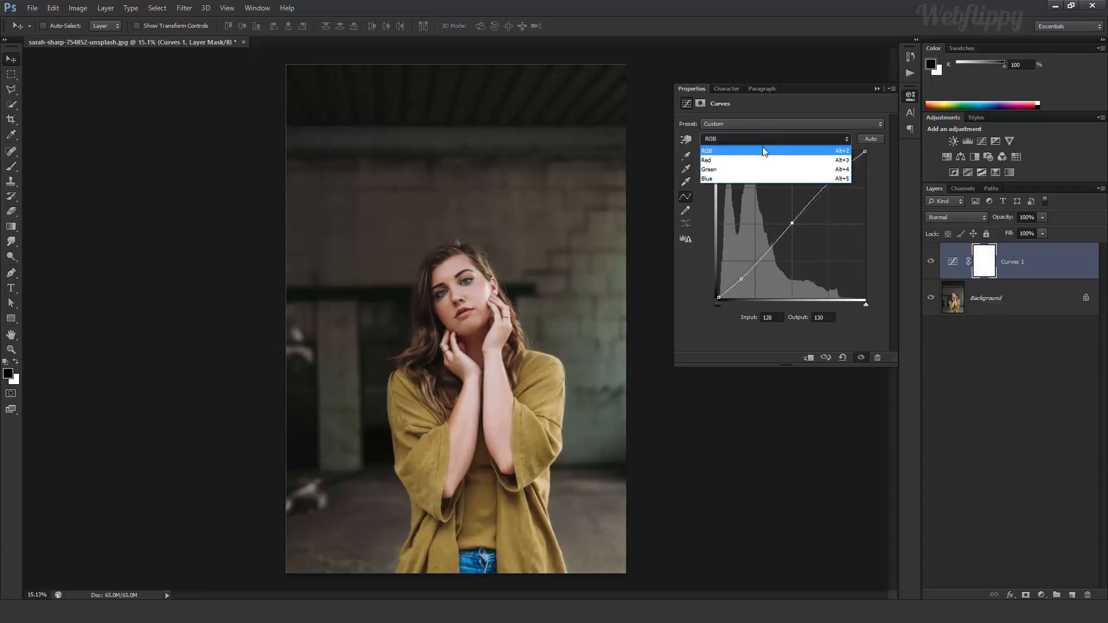
left_click(755, 161)
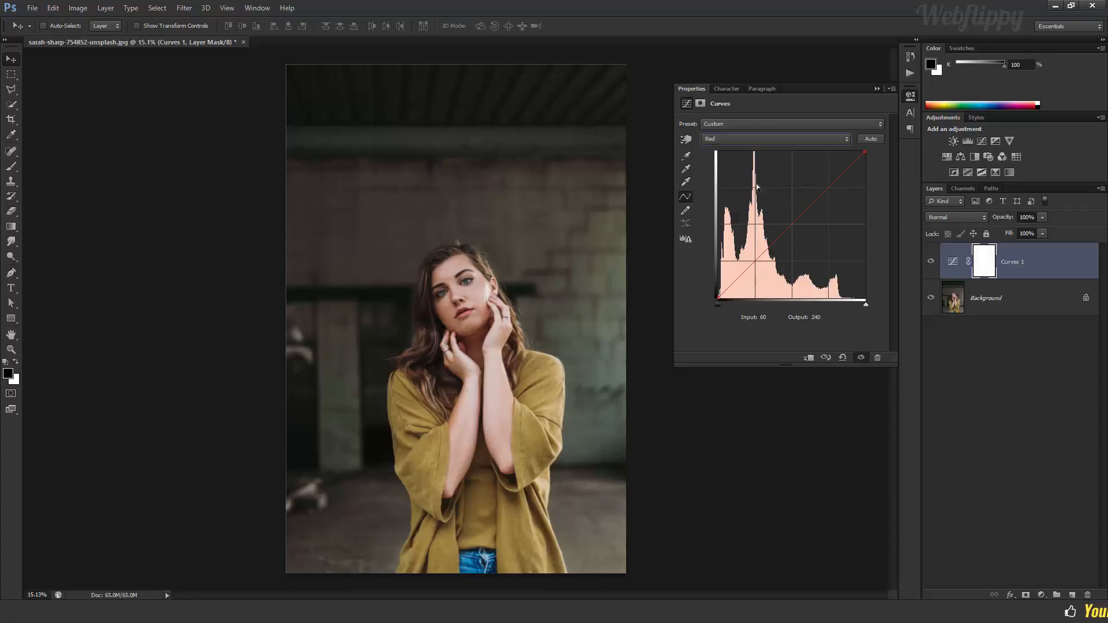
left_click_drag(724, 300, 744, 306)
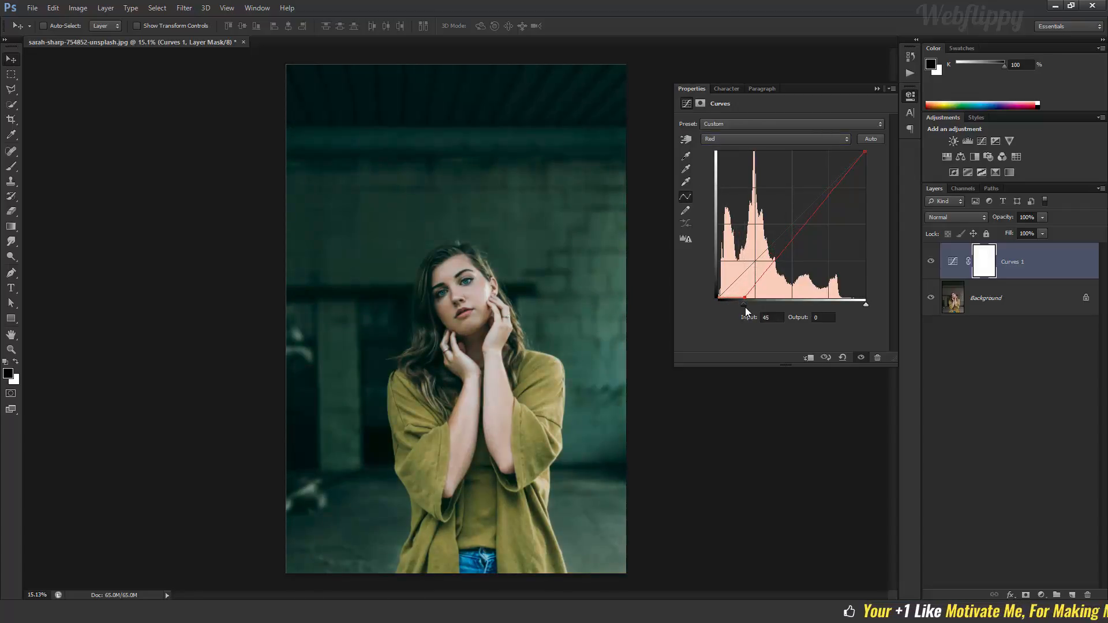
left_click(803, 227)
left_click_drag(801, 228, 792, 223)
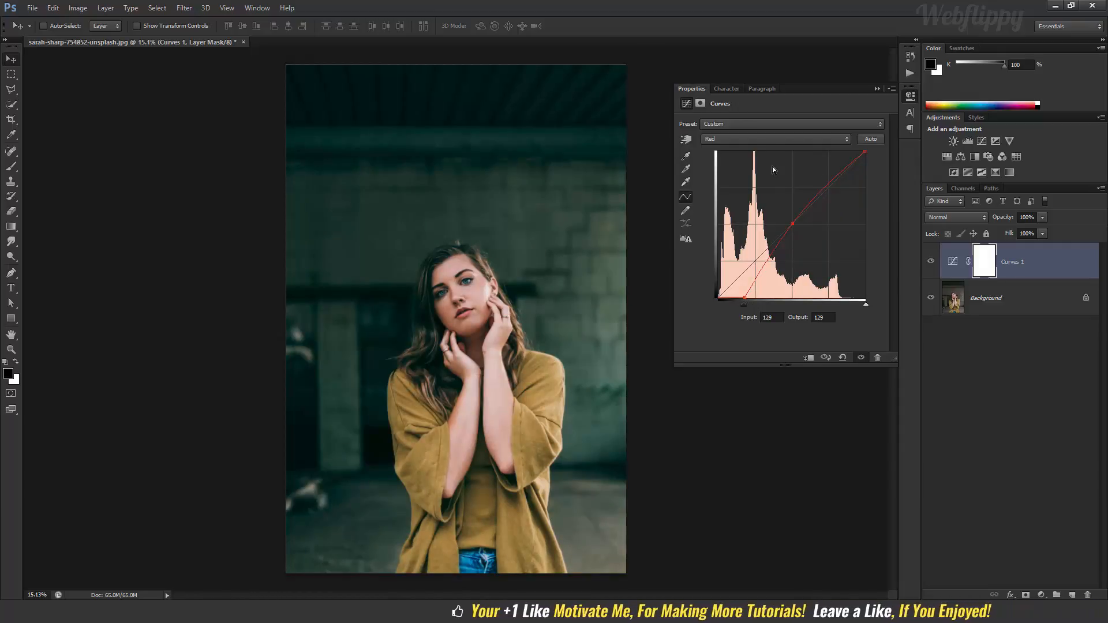
- In the Green channel curve, move the black point to input 14 and the white point to input 240
left_click(762, 140)
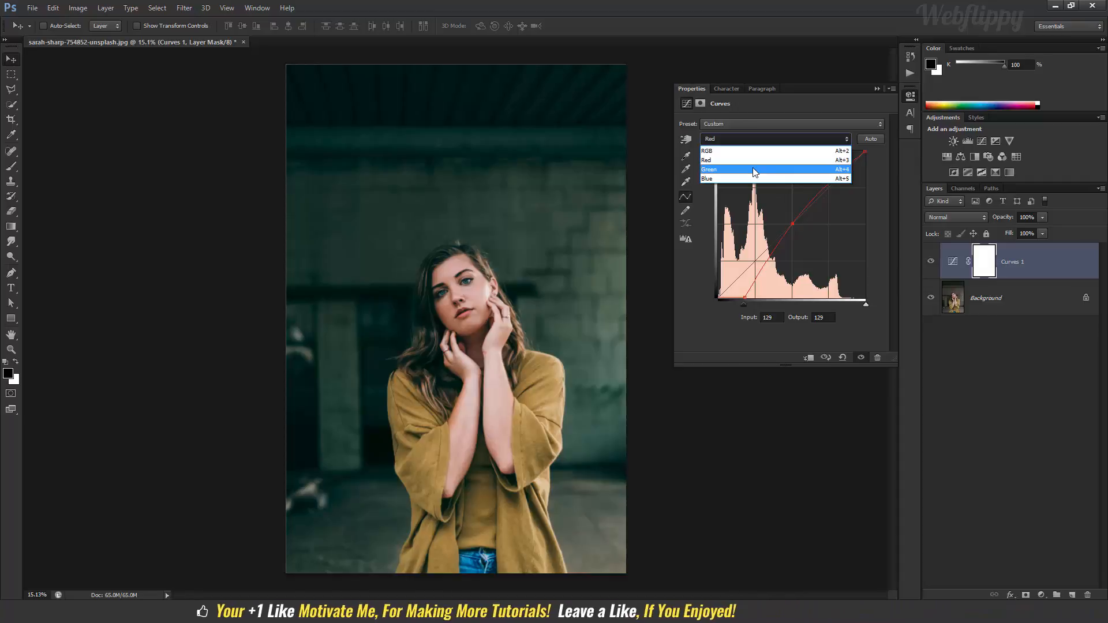
left_click(753, 168)
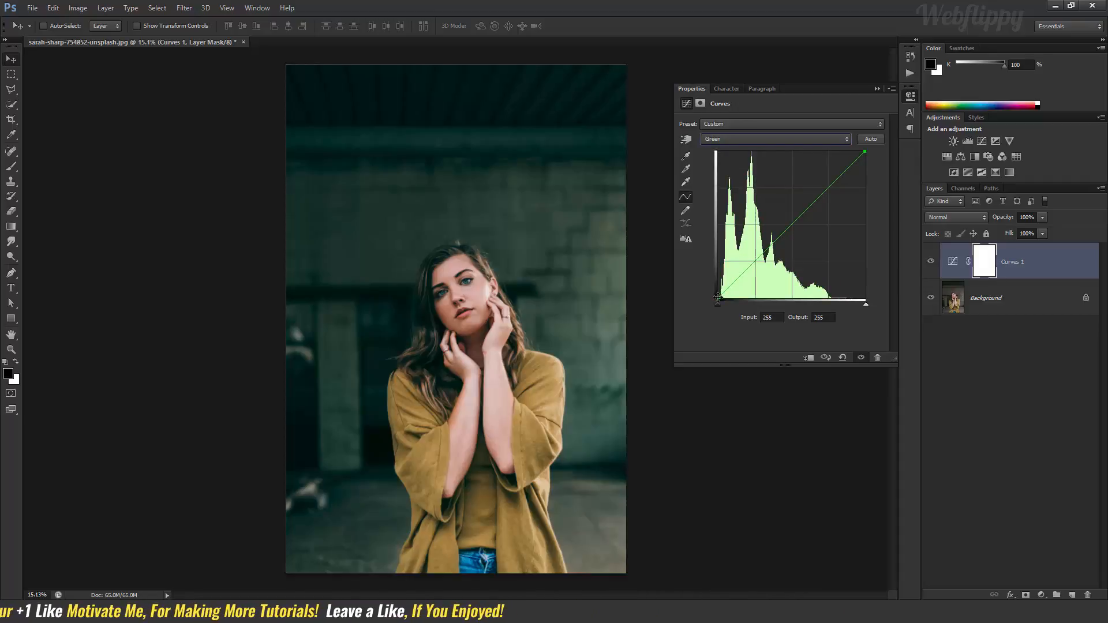
left_click_drag(717, 304, 726, 308)
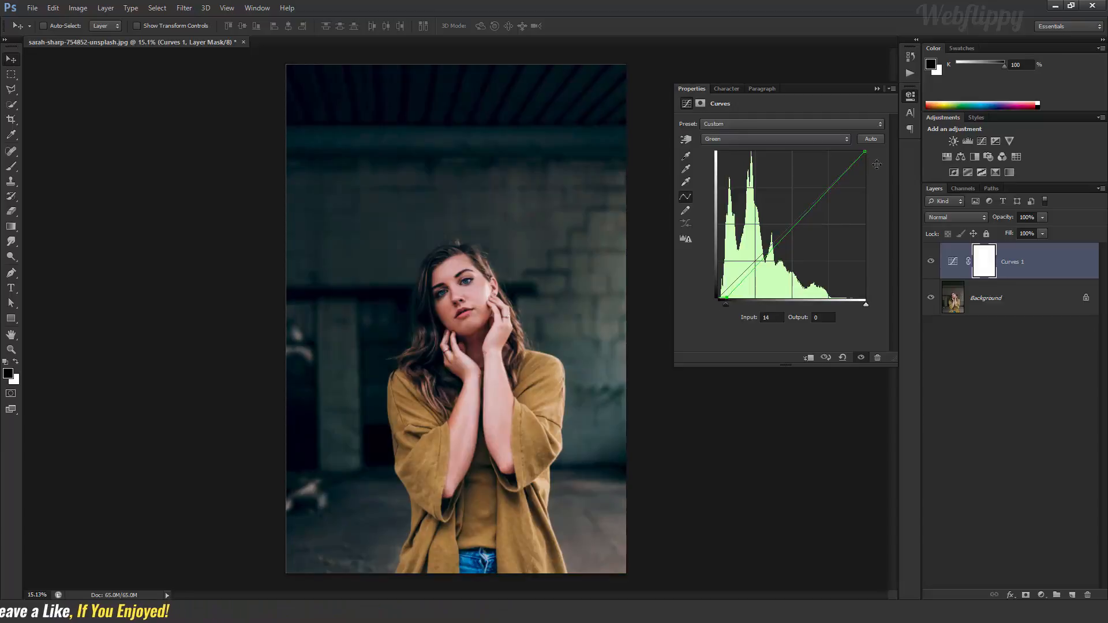
left_click_drag(865, 151, 857, 151)
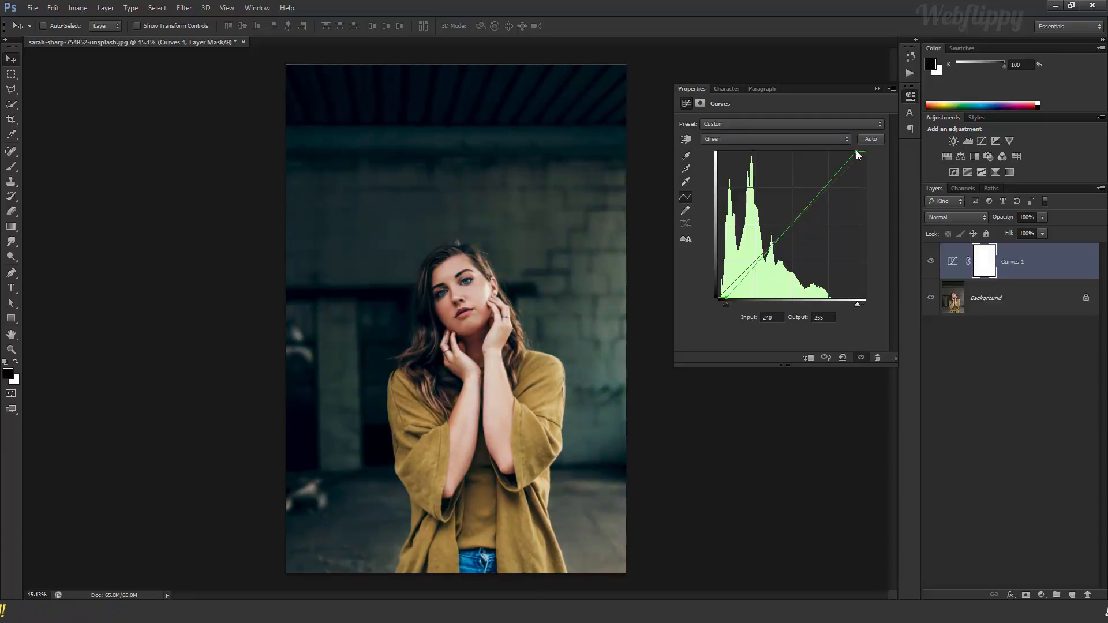
- In the Blue channel curve, raise the black point to output 13 and lower the white point to output 239
left_click(758, 140)
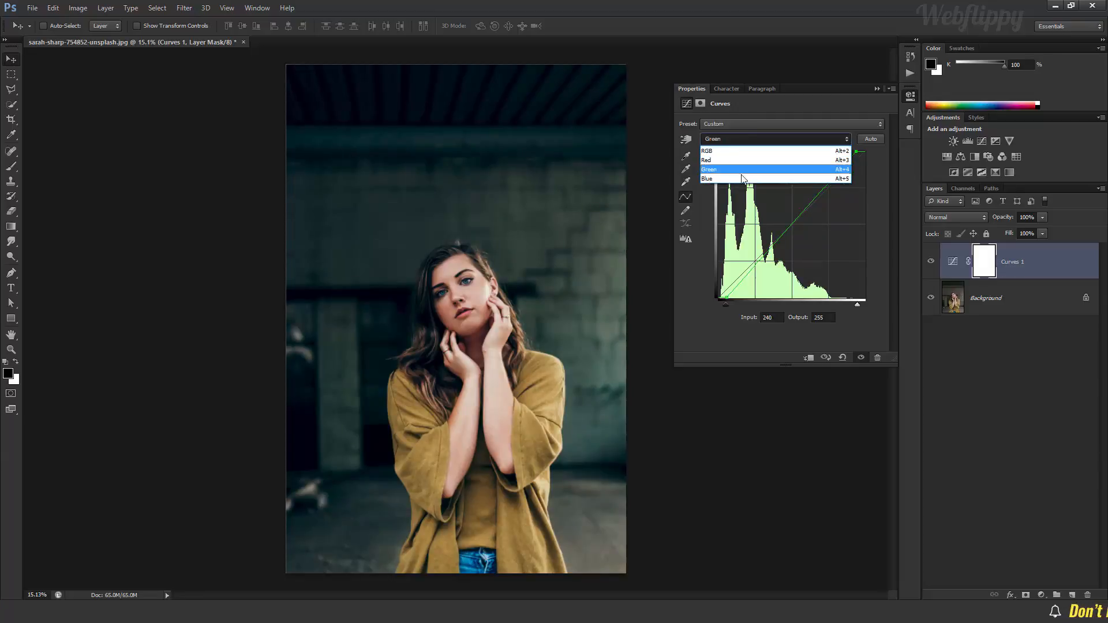
left_click(739, 177)
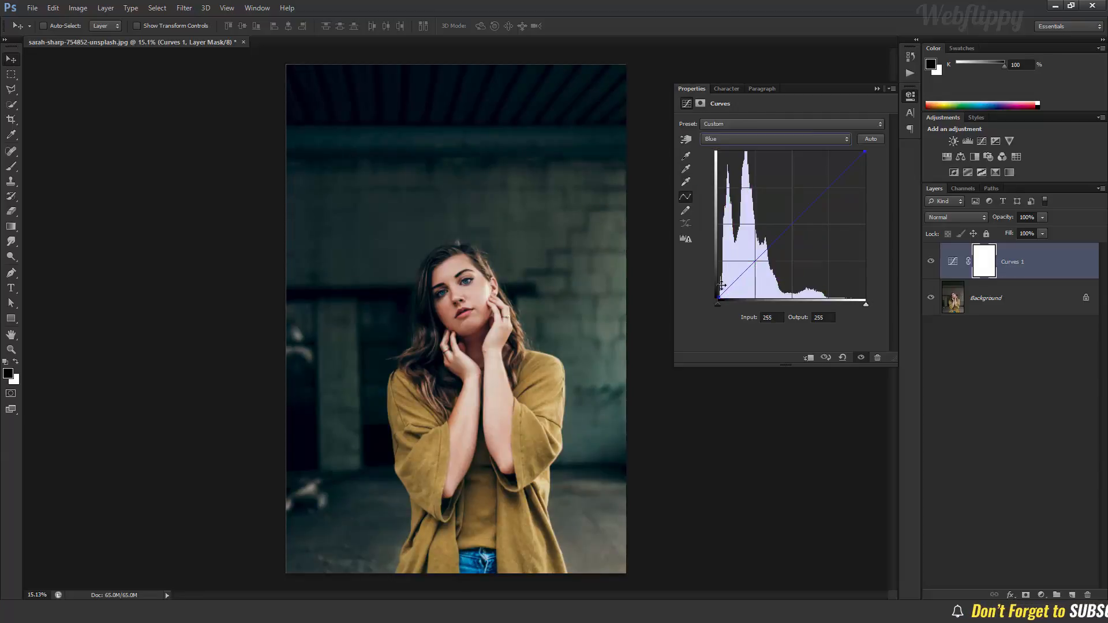
left_click_drag(718, 298, 713, 290)
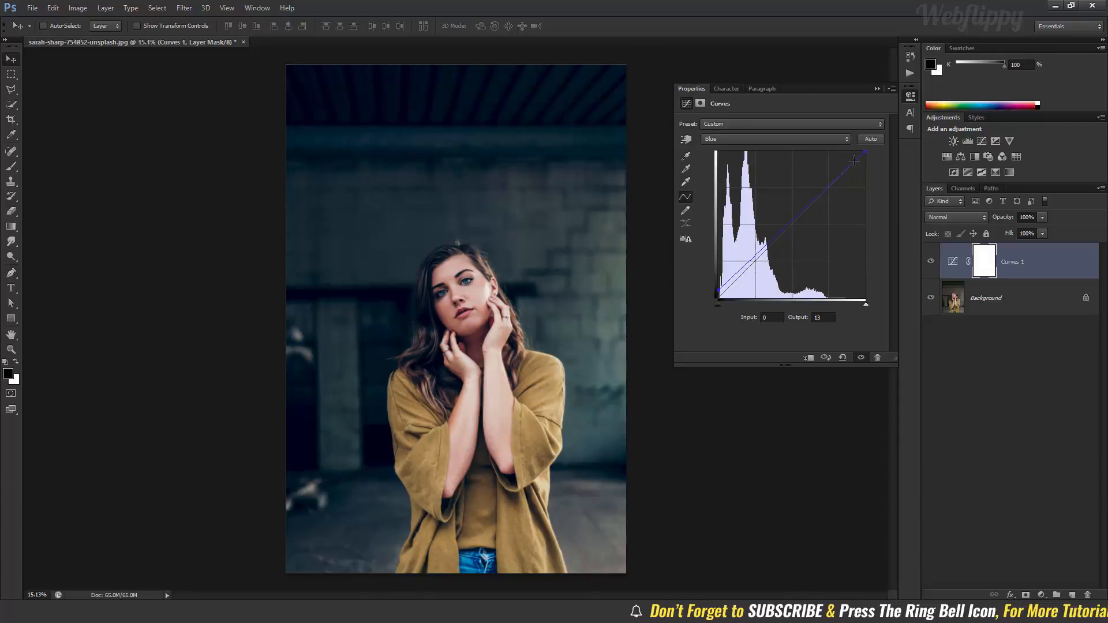
left_click_drag(864, 153, 875, 169)
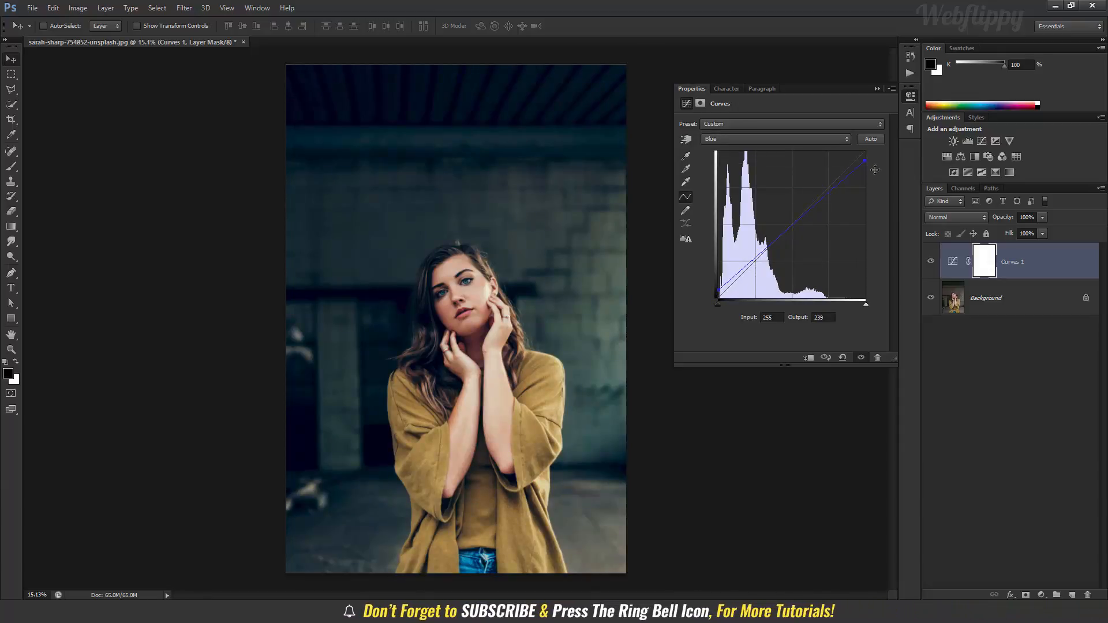
left_click(878, 89)
- Toggle the Curves layer's visibility to compare the photo before and after the colour adjustment
left_click(929, 265)
left_click(930, 266)
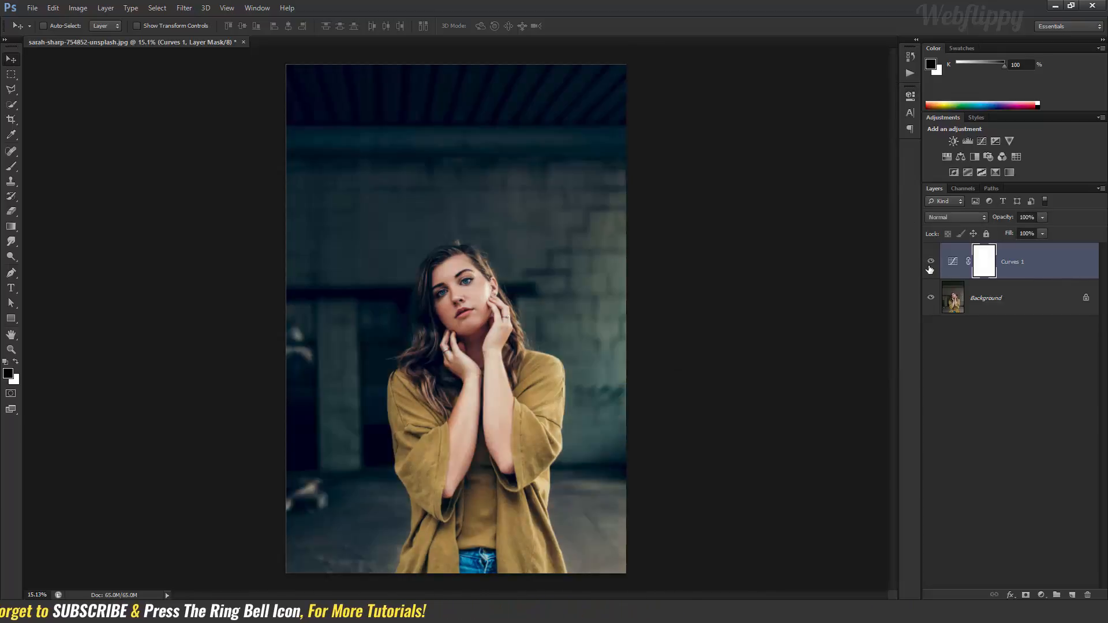
left_click(930, 267)
left_click(930, 267)
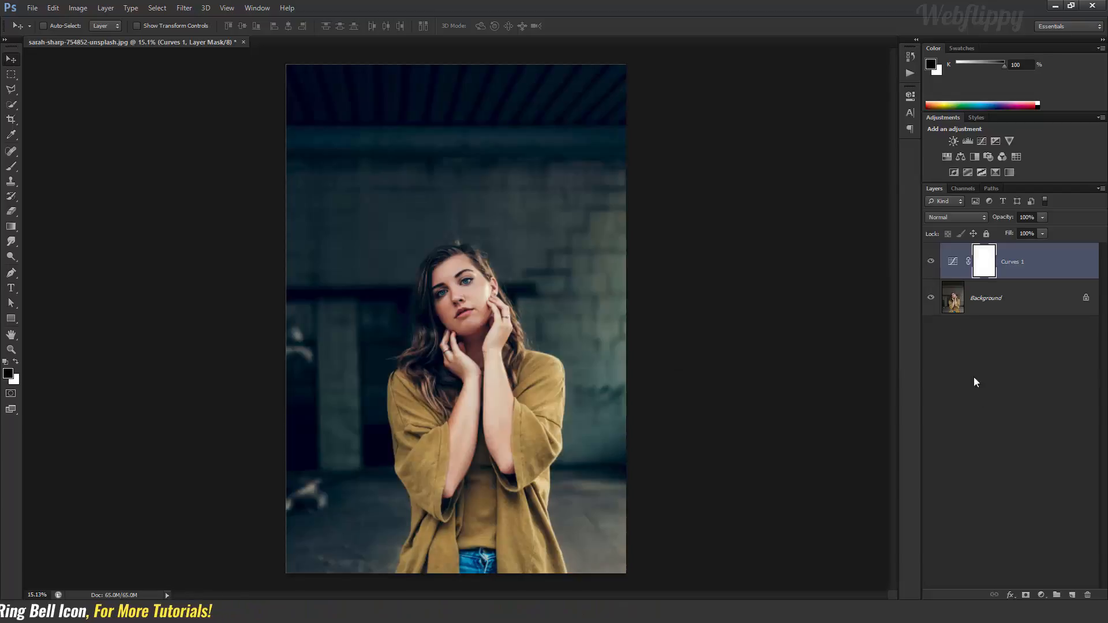
- Add a Gradient Fill layer above the Curves layer with the default gradient and set its blending mode to Screen
left_click(1042, 595)
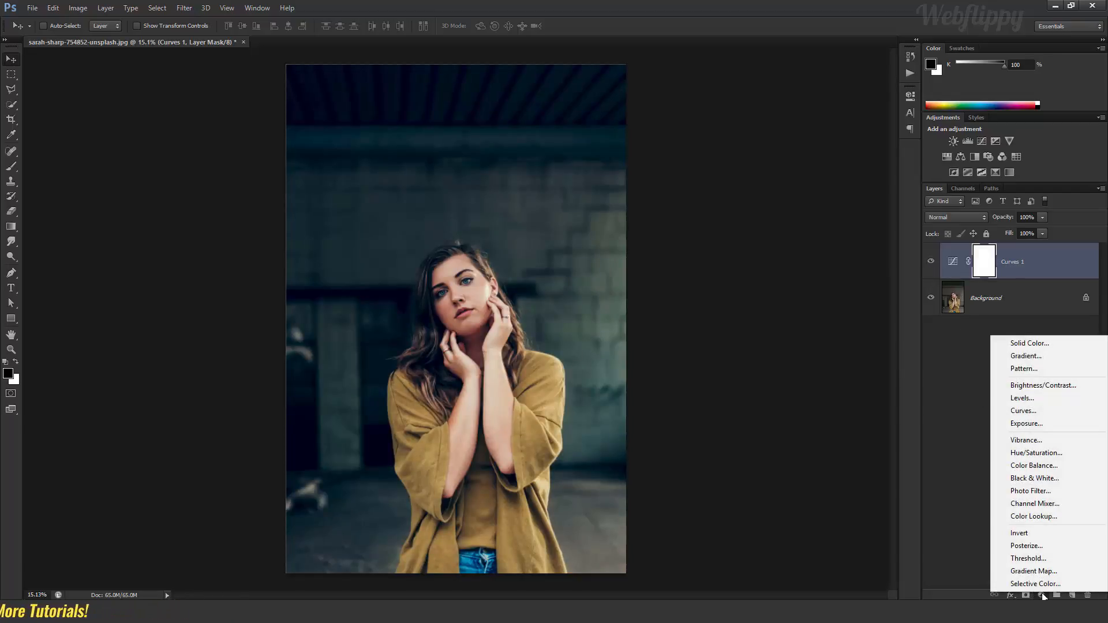
left_click(1028, 358)
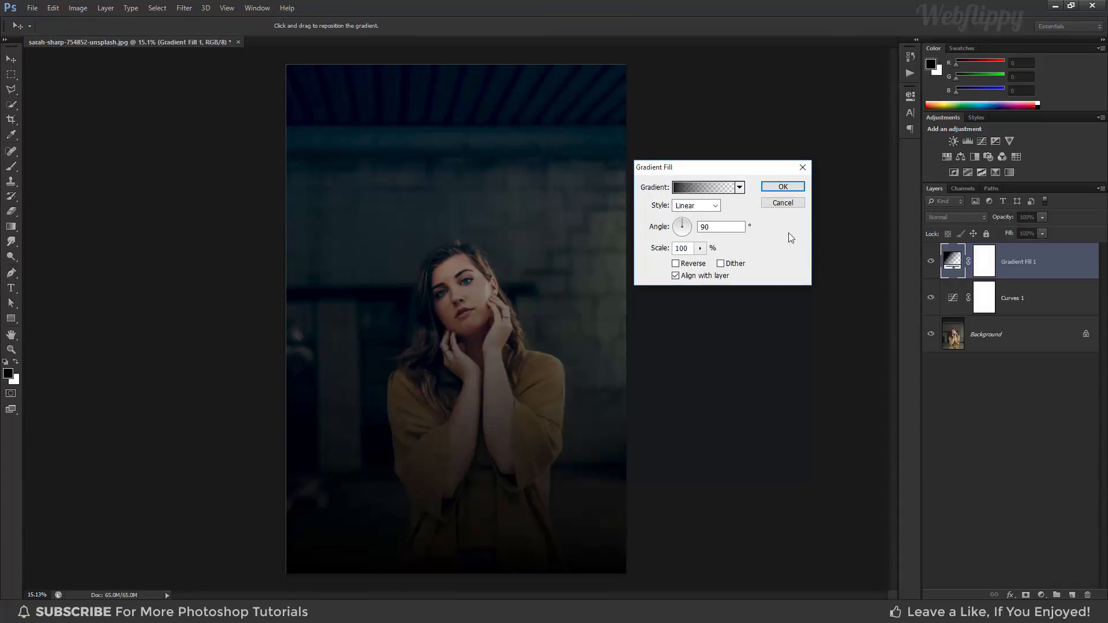
left_click(782, 186)
left_click(933, 215)
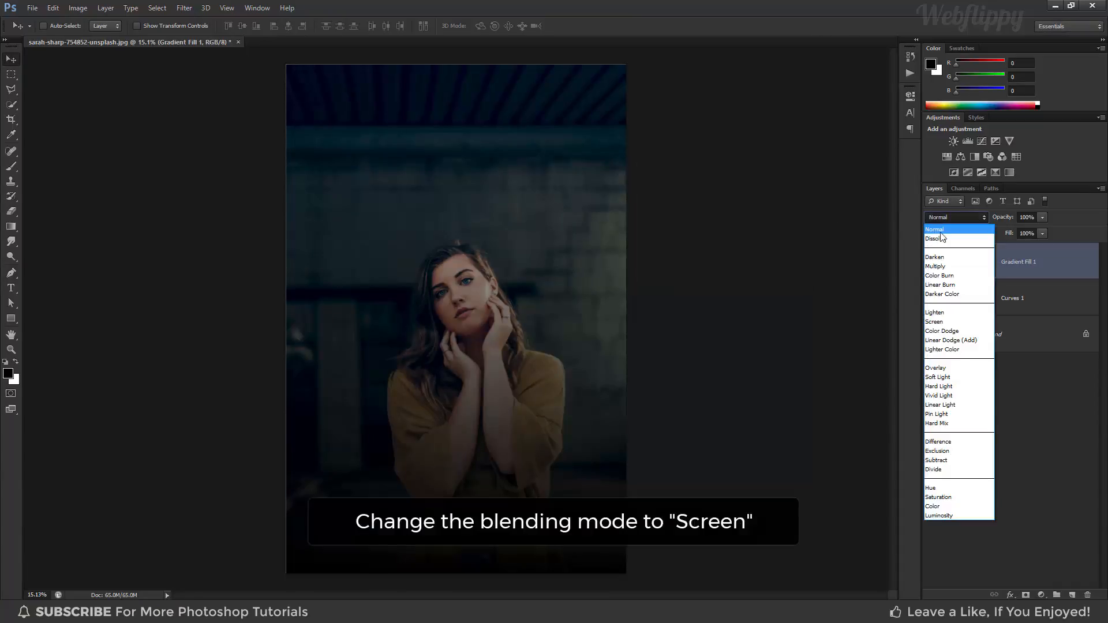
left_click(961, 321)
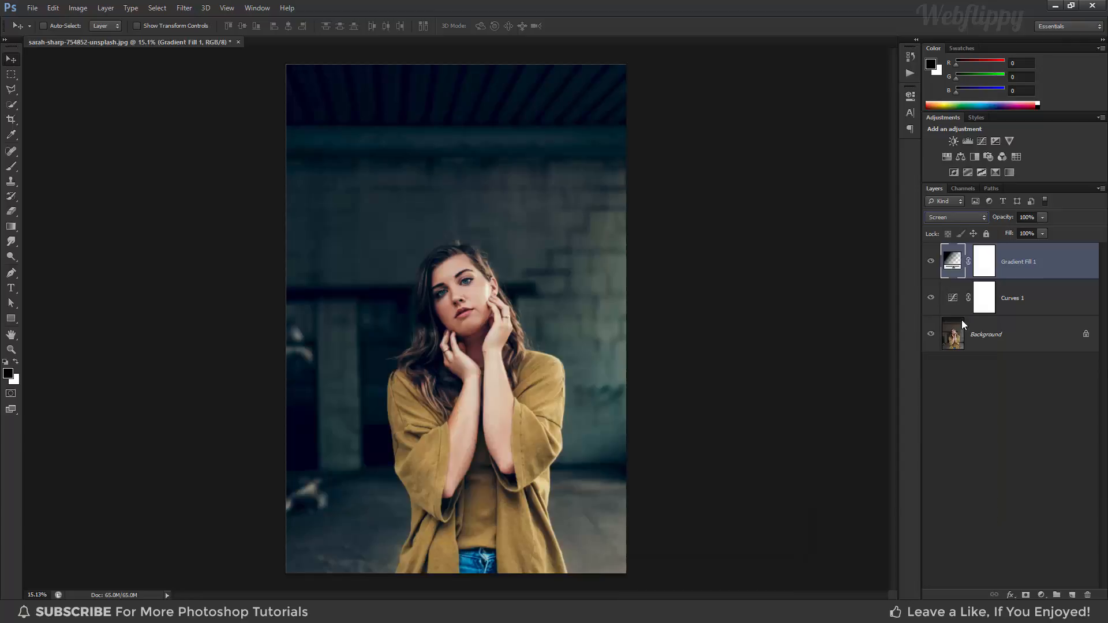
- Open the fill layer's gradient for editing and replace the gradient presets with the Photographic Toning set
double_click(954, 262)
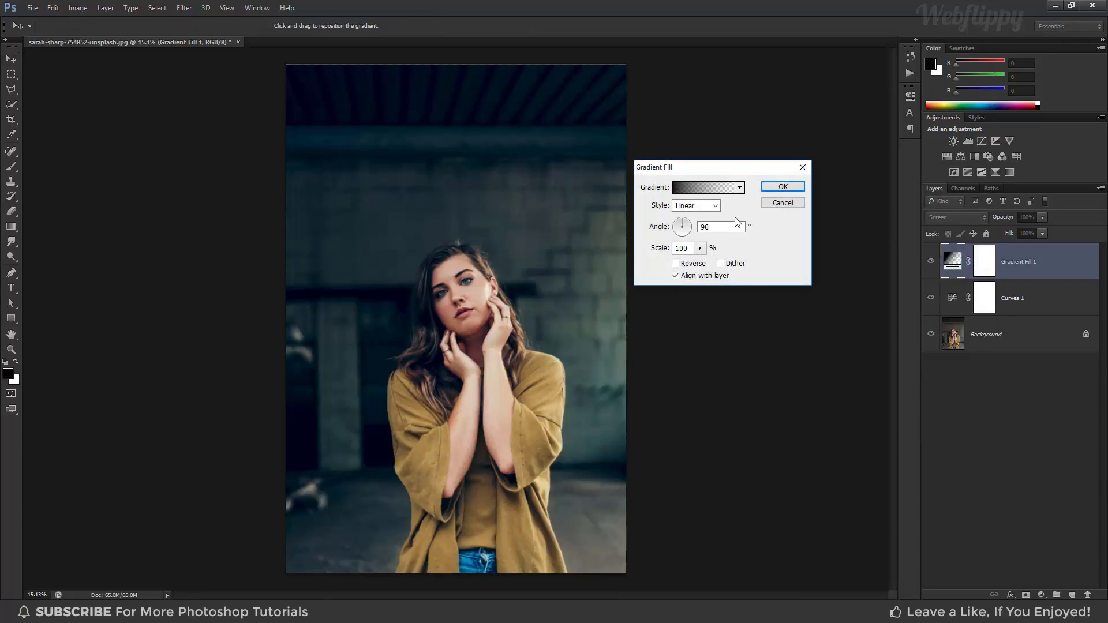
left_click(703, 190)
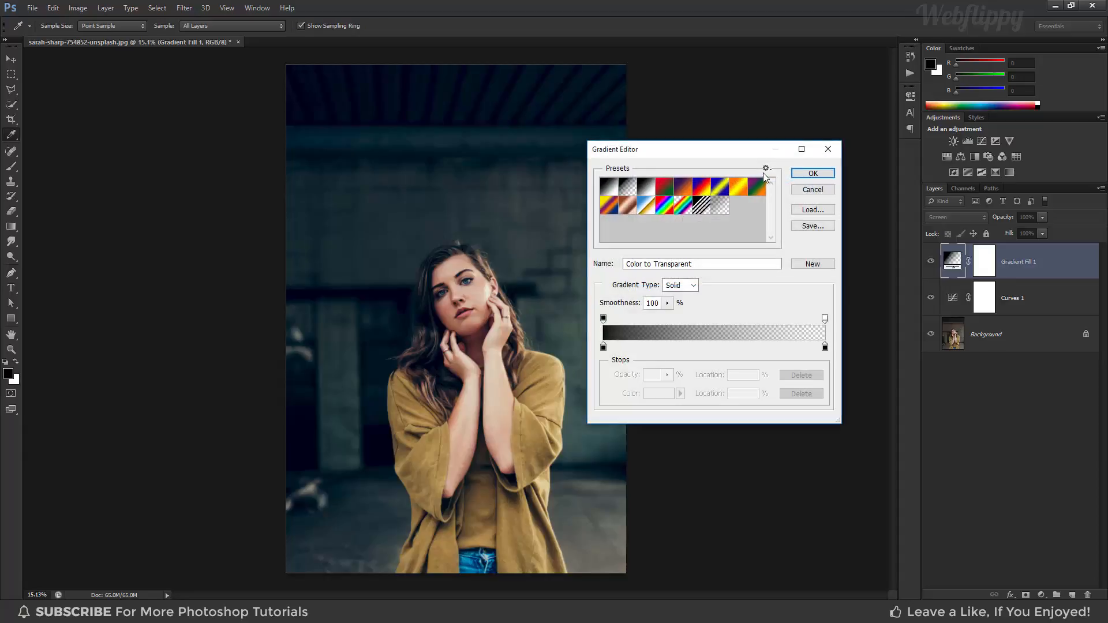
left_click(767, 169)
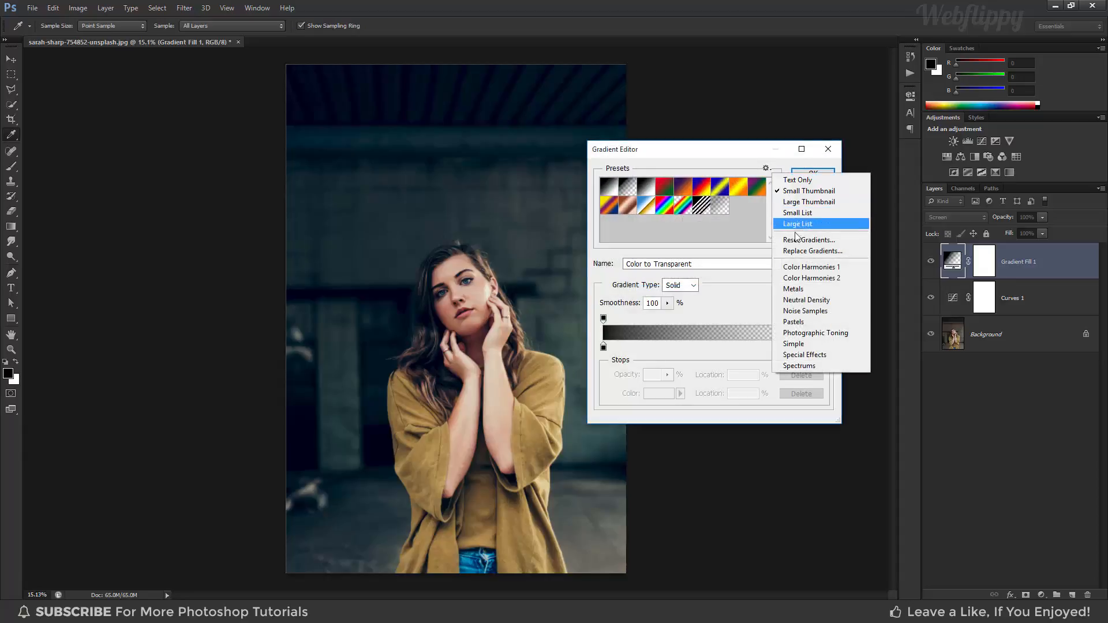
left_click(824, 334)
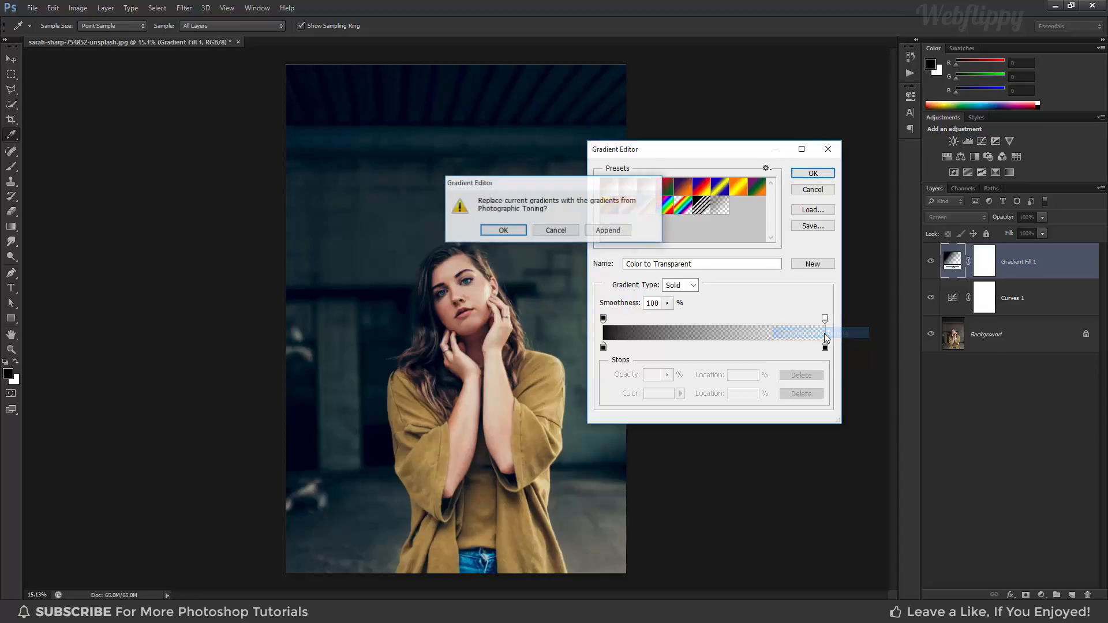
left_click(503, 230)
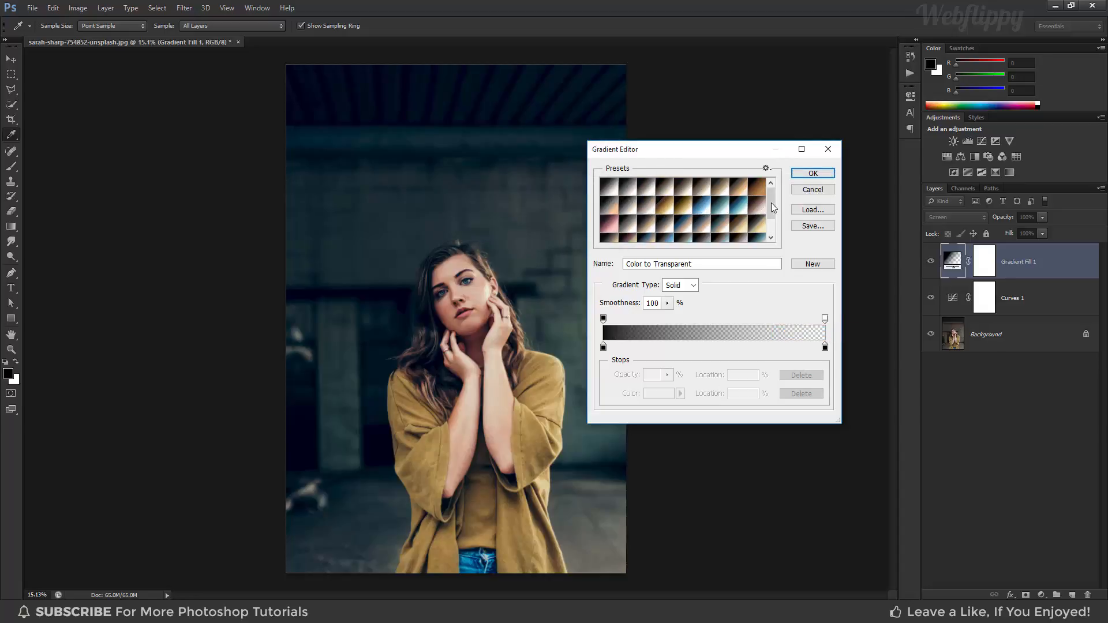
- Browse the toning presets and apply the Cyanotype gradient to the fill layer
mouse_move(772, 204)
left_mouse_down()
mouse_move(773, 220)
mouse_move(772, 189)
left_mouse_up()
left_click(704, 204)
left_click(710, 191)
left_click(726, 189)
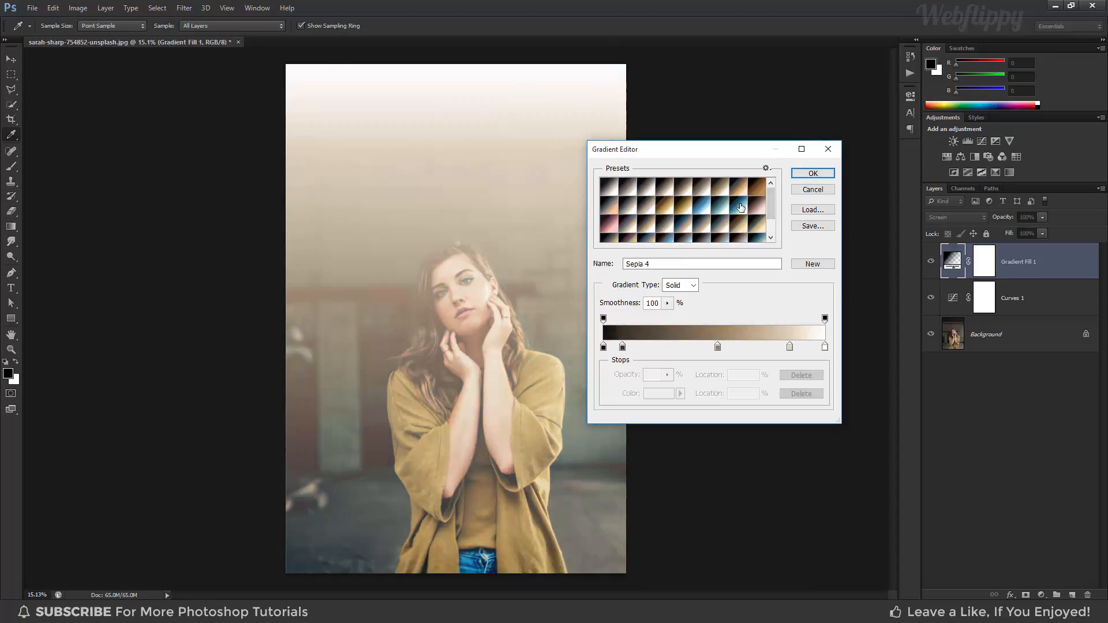
left_click(740, 206)
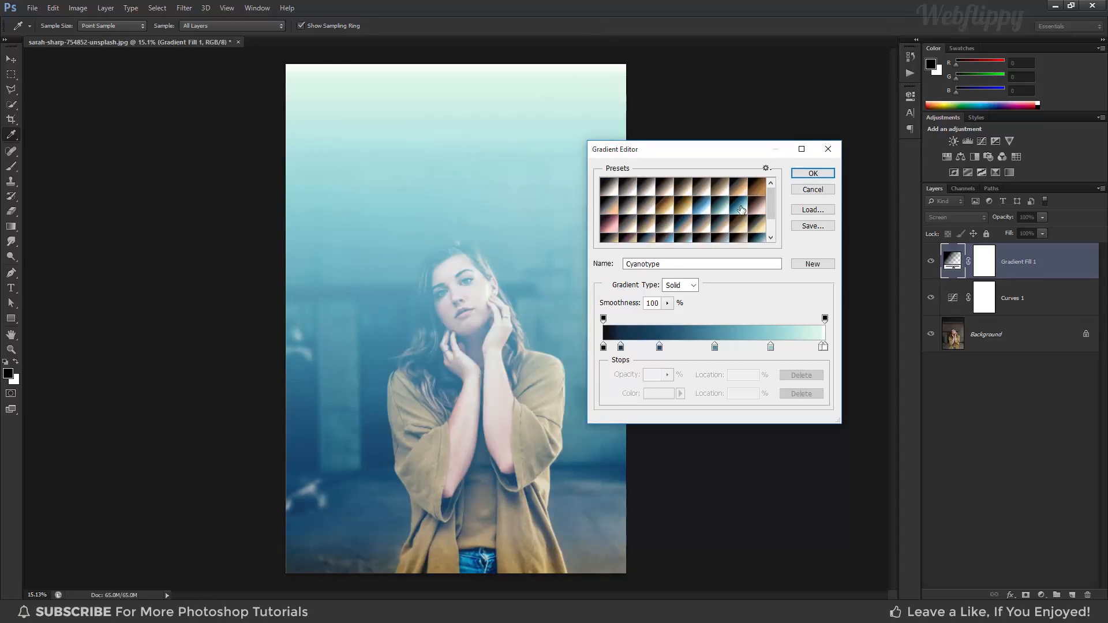
left_click(794, 175)
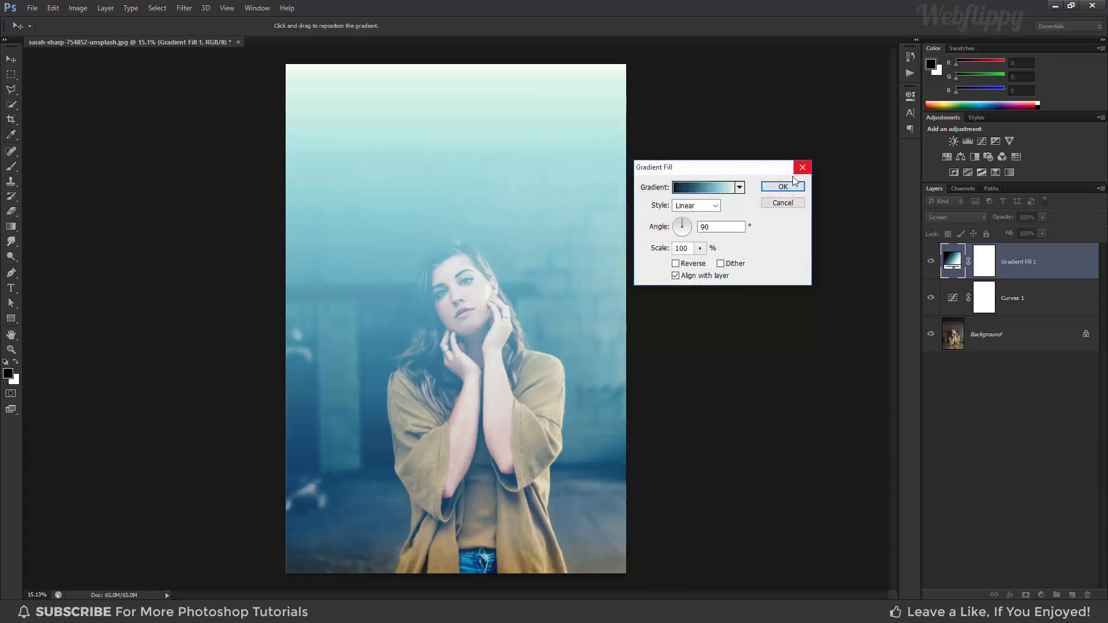
- Change the Cyanotype gradient fill to the Radial style with a scale of 169% and apply the settings
left_click(715, 205)
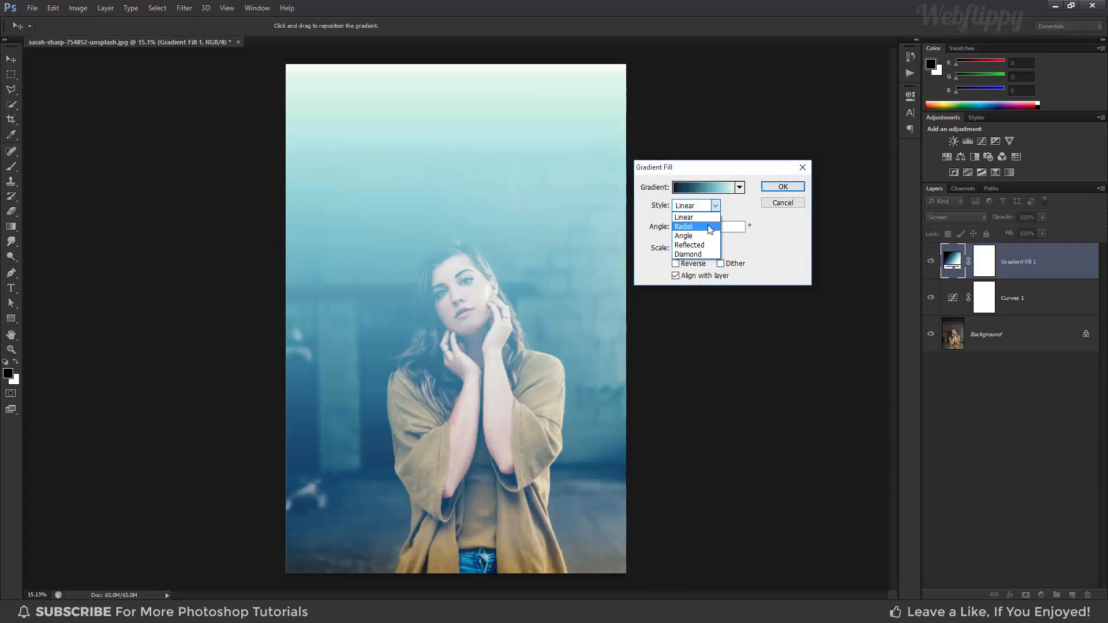
left_click(709, 227)
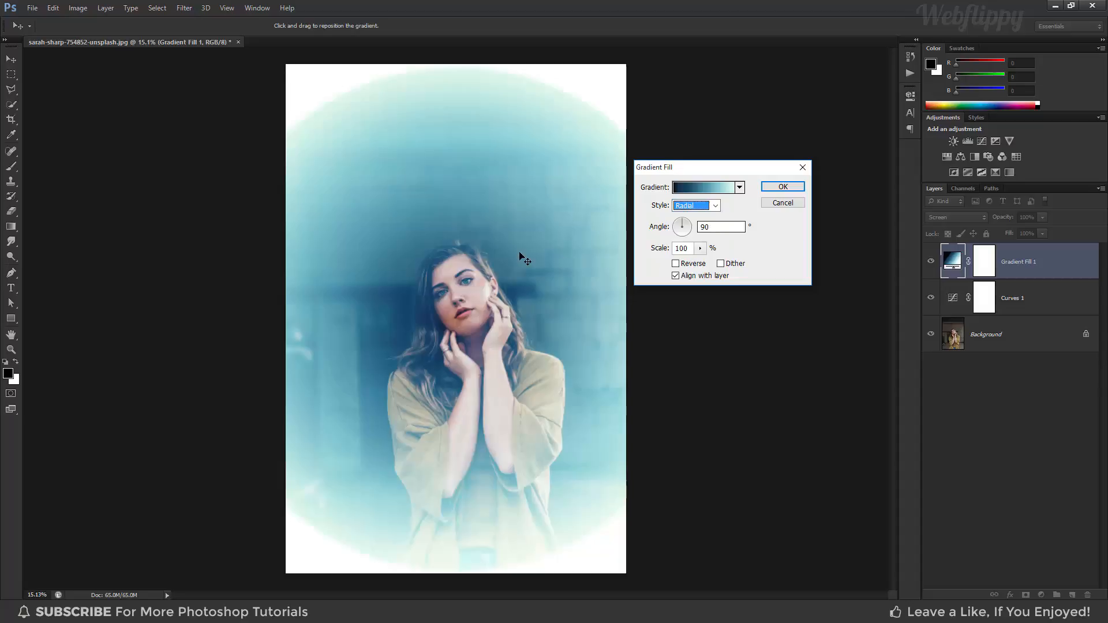
left_click(701, 248)
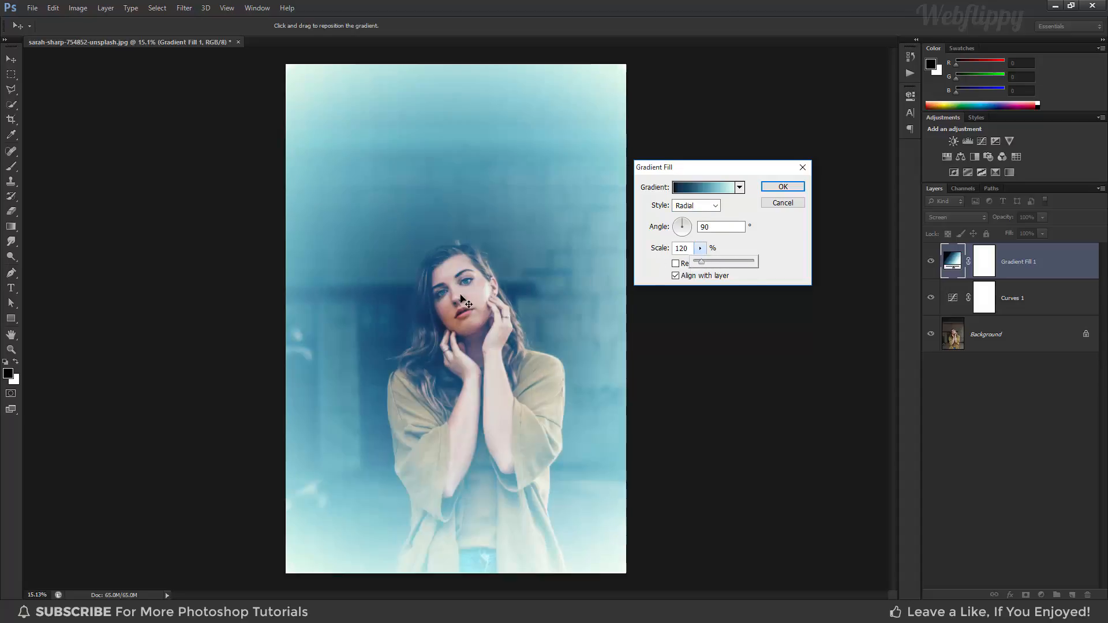
left_click(463, 302)
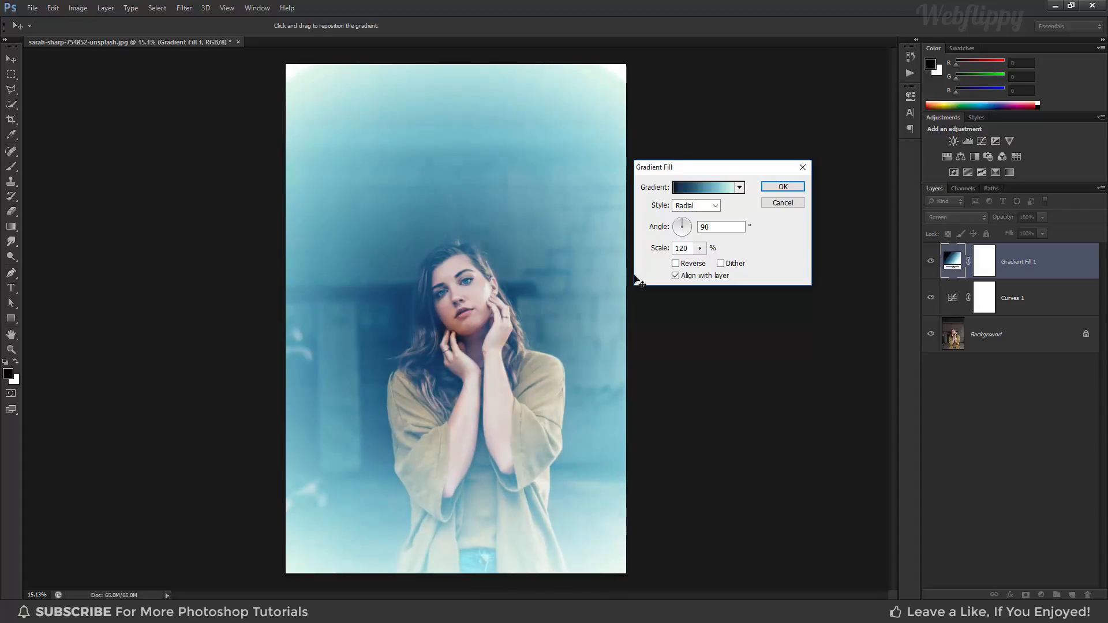
left_click(700, 249)
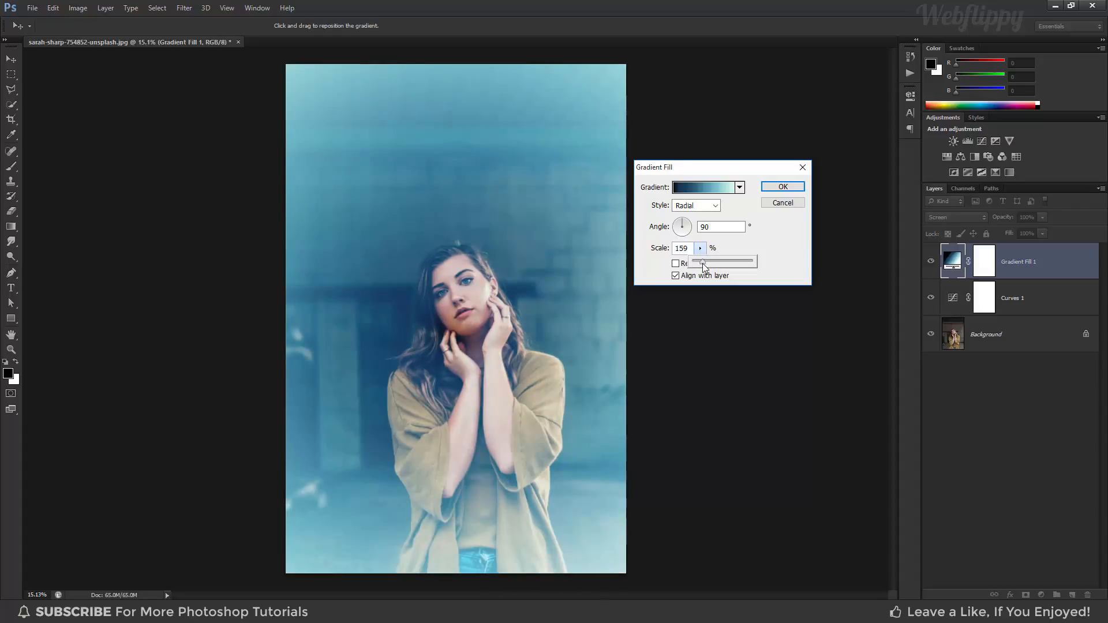
left_click_drag(705, 266, 707, 267)
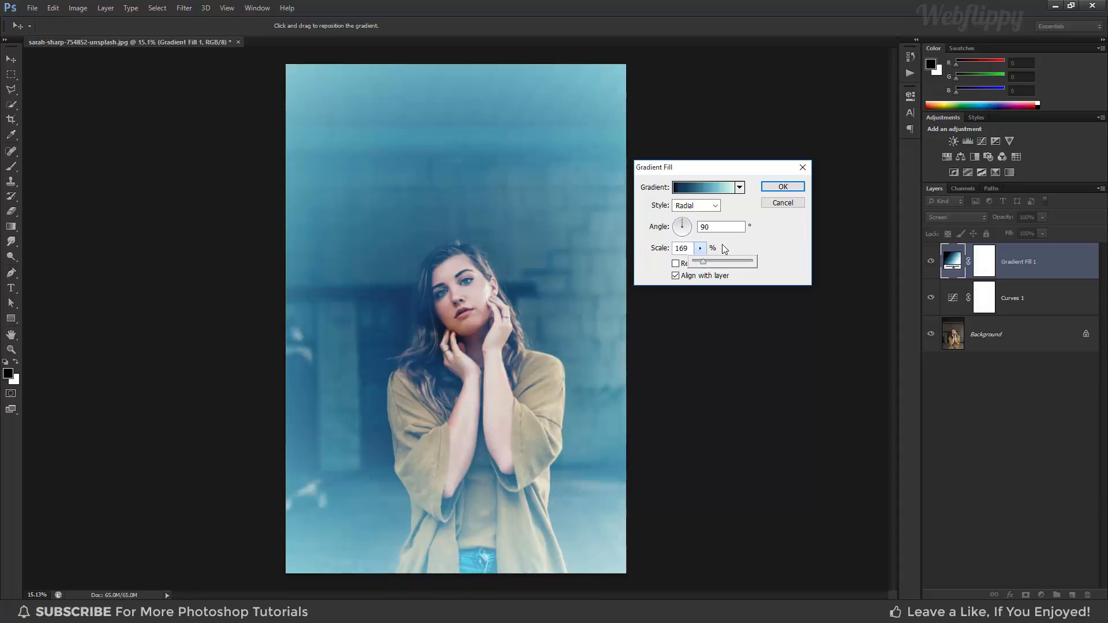
left_click(724, 249)
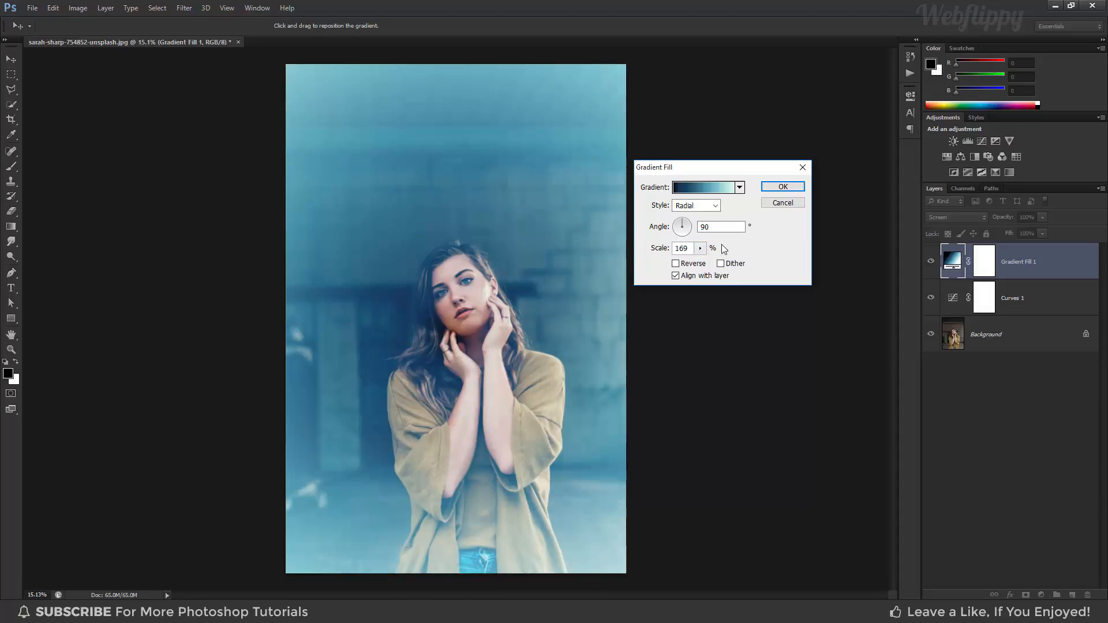
left_click(794, 188)
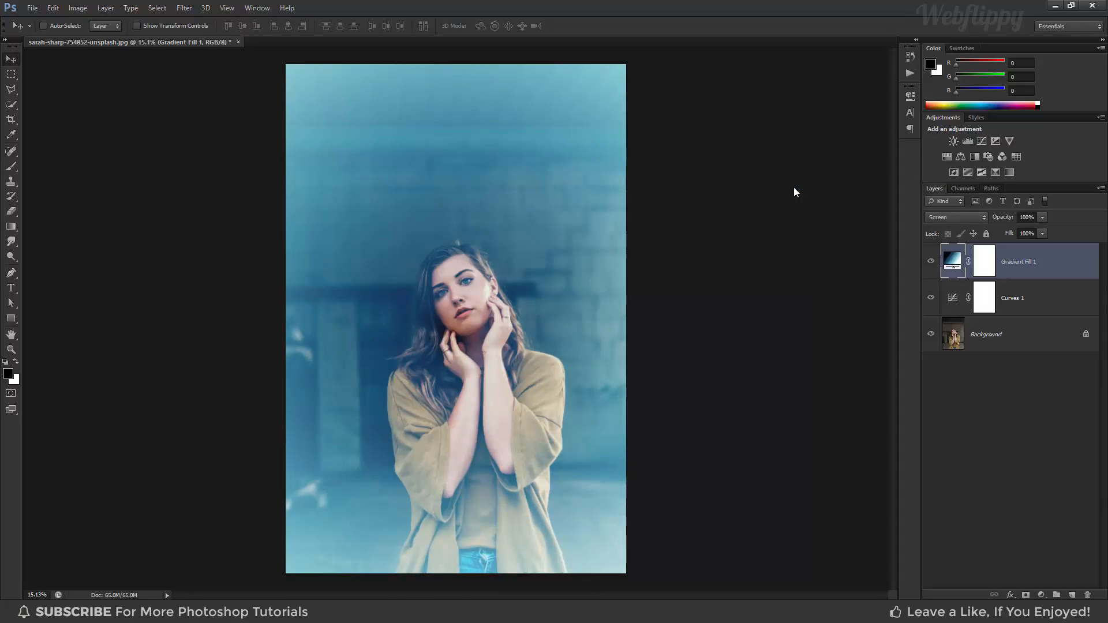
- In the Cyanotype fill layer's Blend If settings, split the This Layer black slider to 0 / 211
right_click(1054, 257)
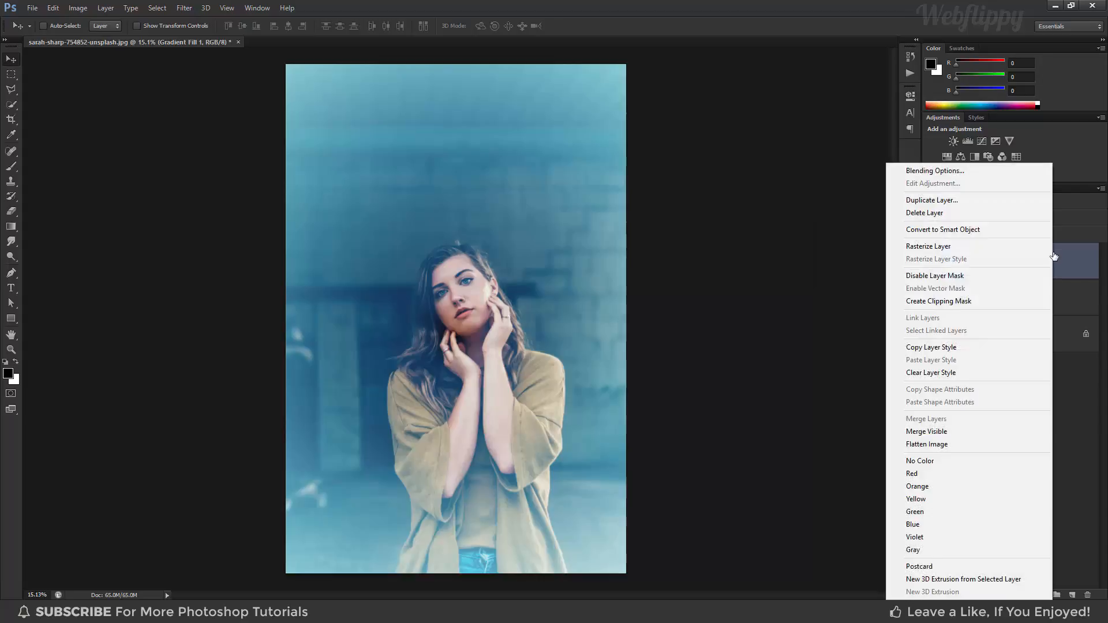
left_click(966, 174)
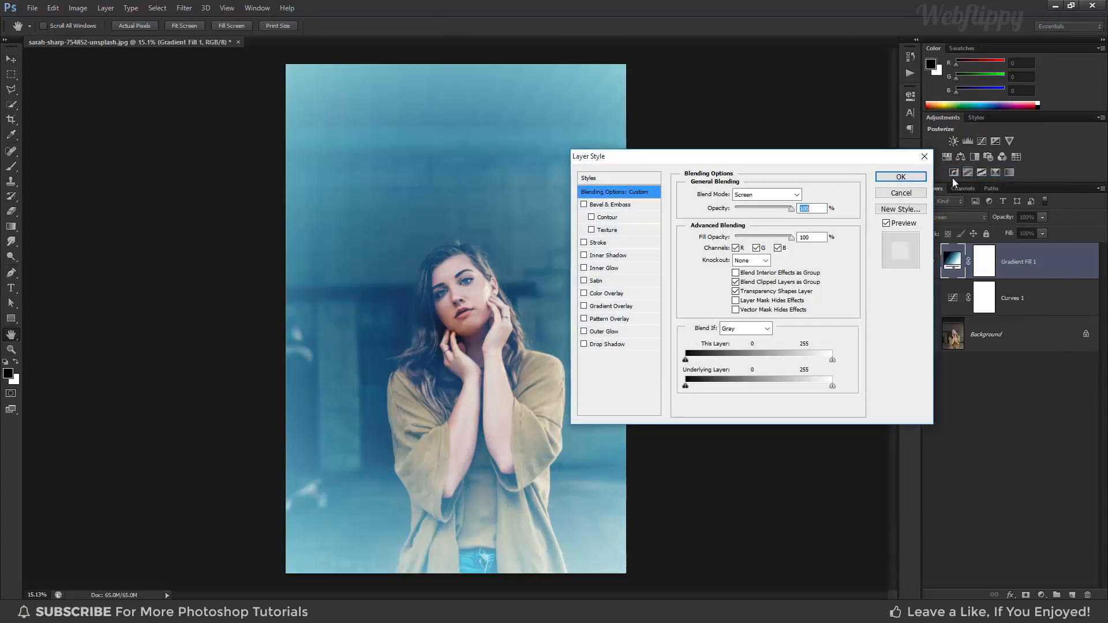
key("alt")
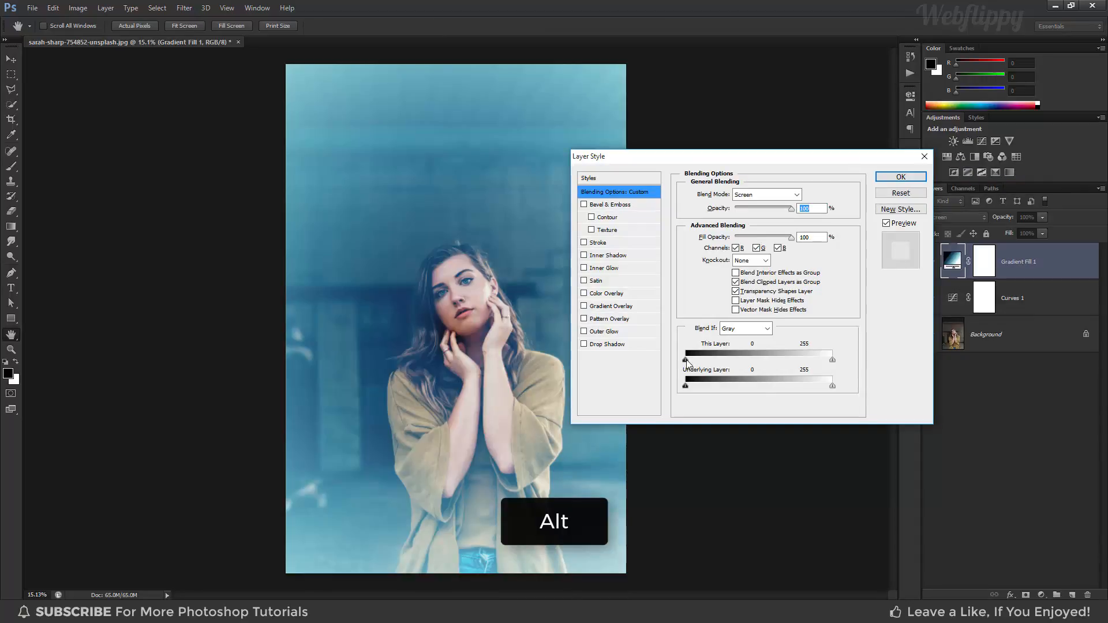
left_click_drag(686, 360, 810, 363)
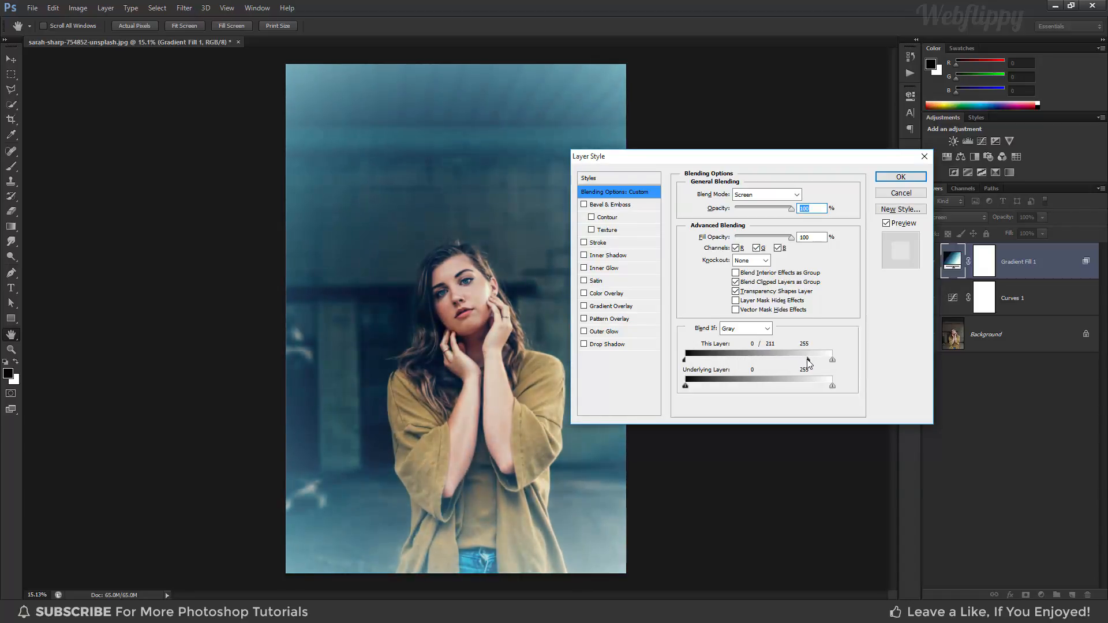
left_click(885, 179)
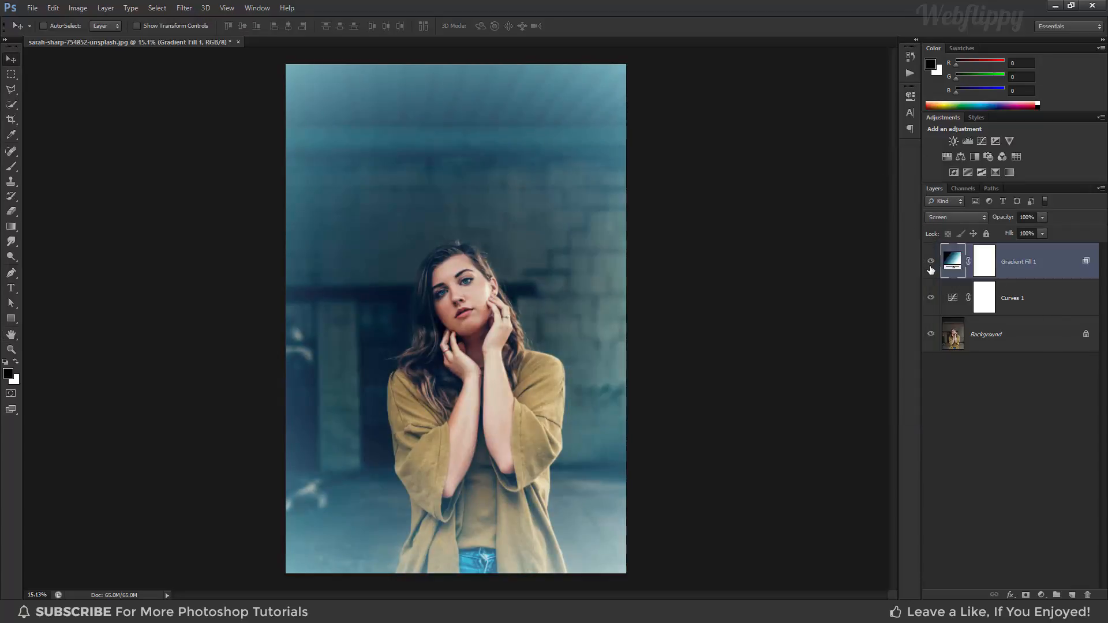
- Toggle the Cyanotype gradient fill layer's visibility to compare the photo with and without it
left_click(931, 262)
left_click(930, 264)
left_click(931, 265)
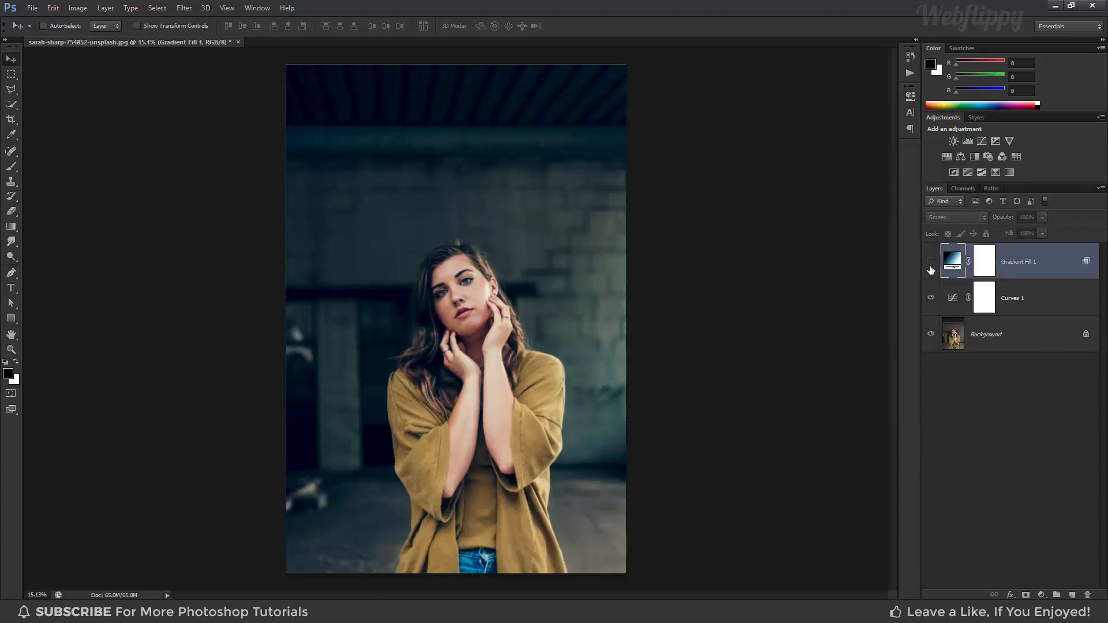
left_click(930, 265)
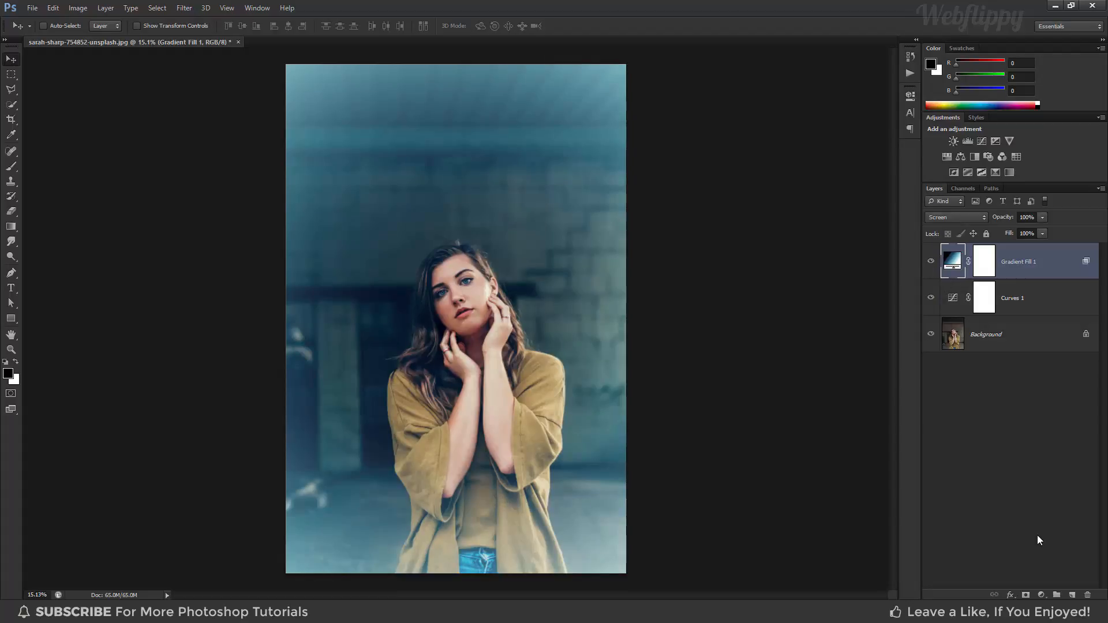
- Add a second Gradient Fill layer on top with the default gradient and set its blending mode to Screen
left_click(1039, 594)
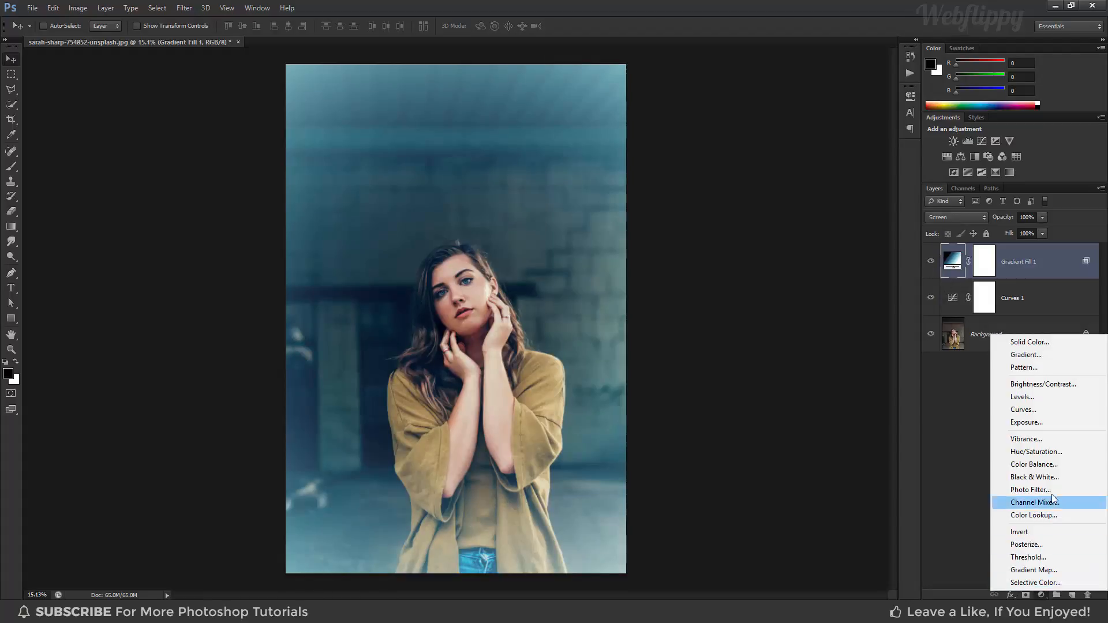
left_click(1032, 355)
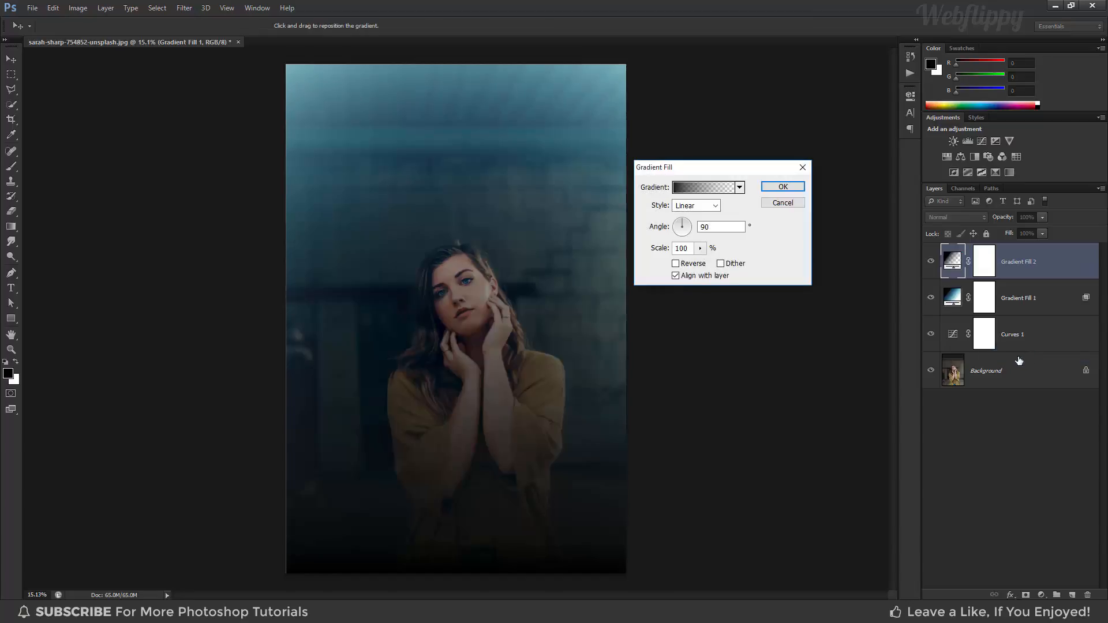
left_click(776, 187)
left_click(945, 214)
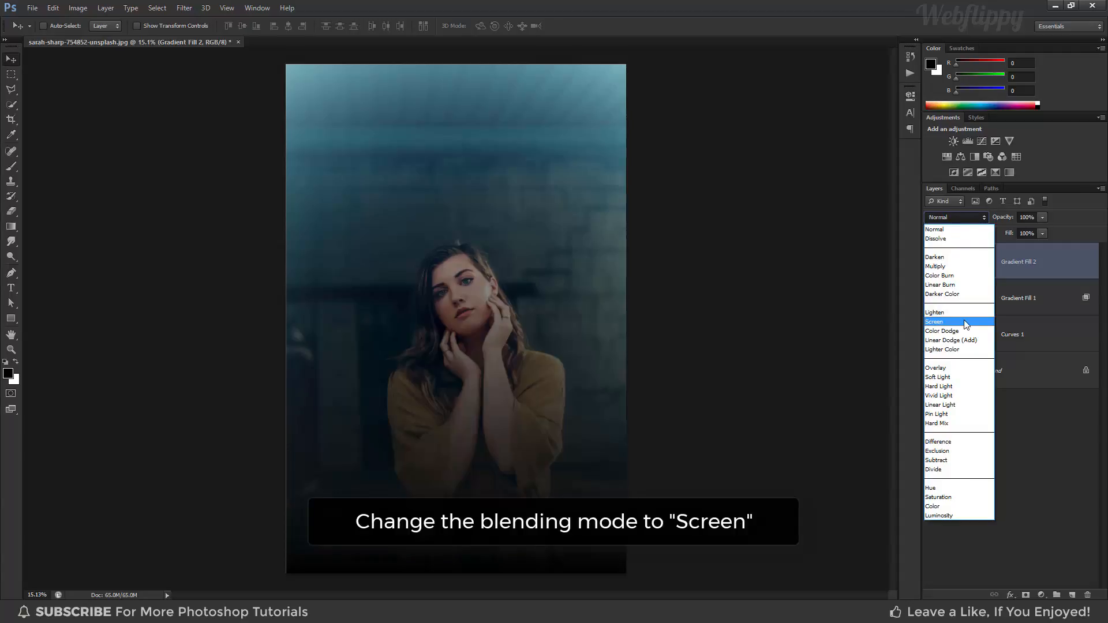
left_click(966, 322)
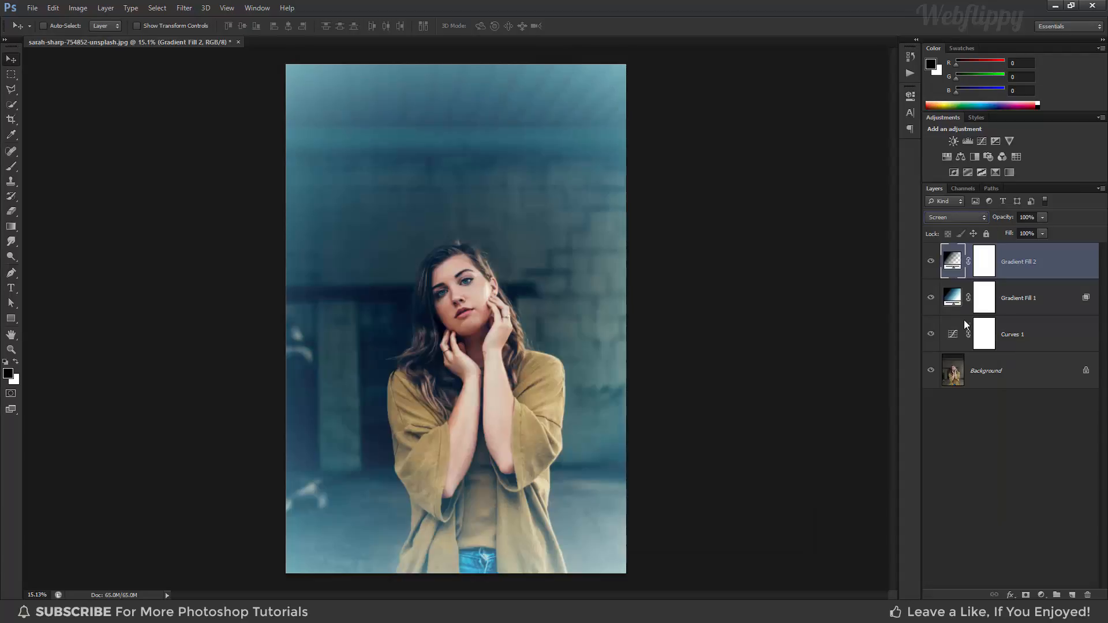
- Replace the gradient presets with the Special Effects set and apply Russell's Rainbow to the second gradient fill layer
double_click(950, 264)
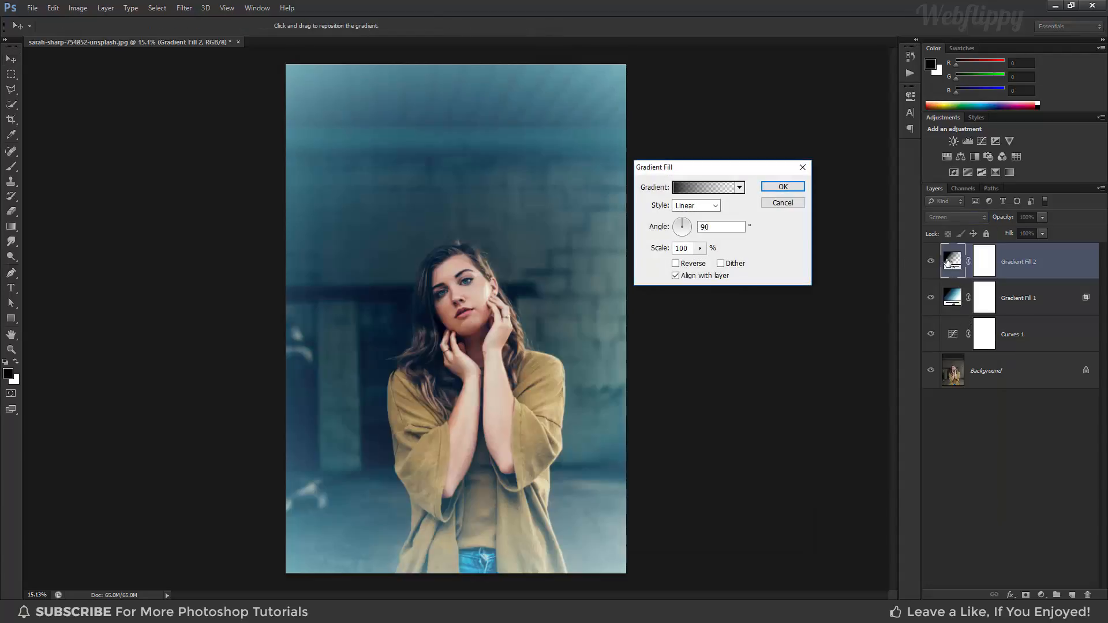
left_click(727, 188)
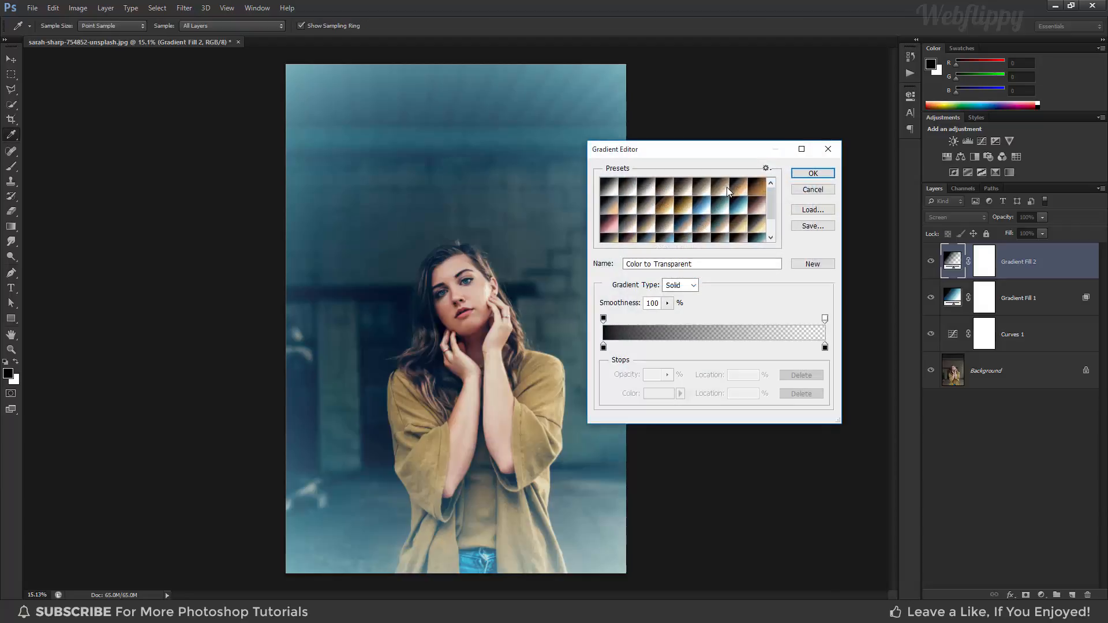
left_click(766, 168)
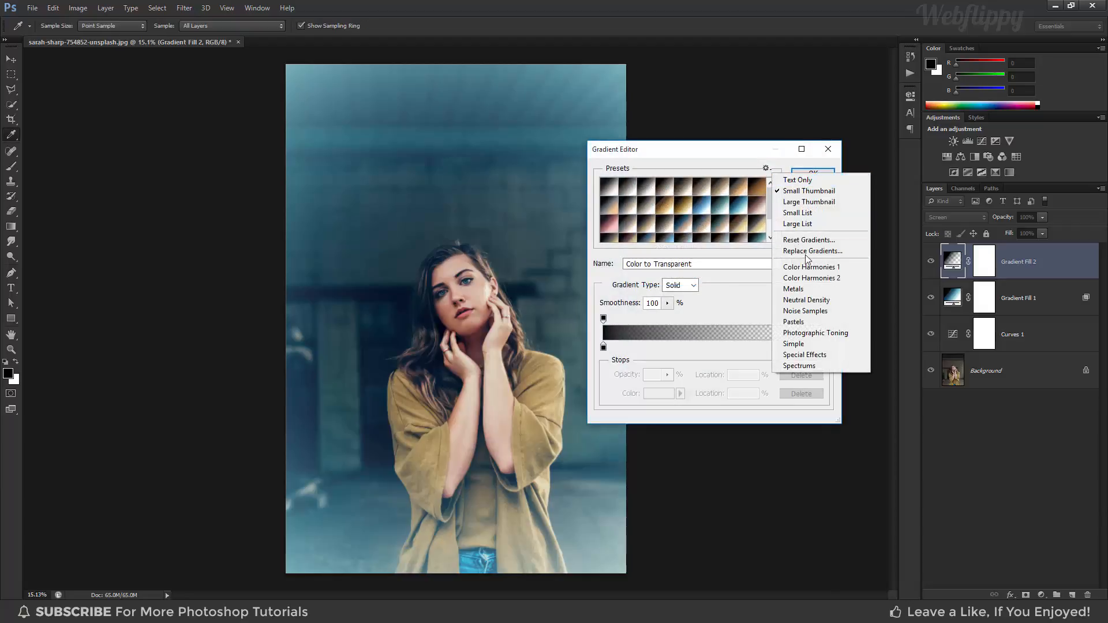
left_click(842, 356)
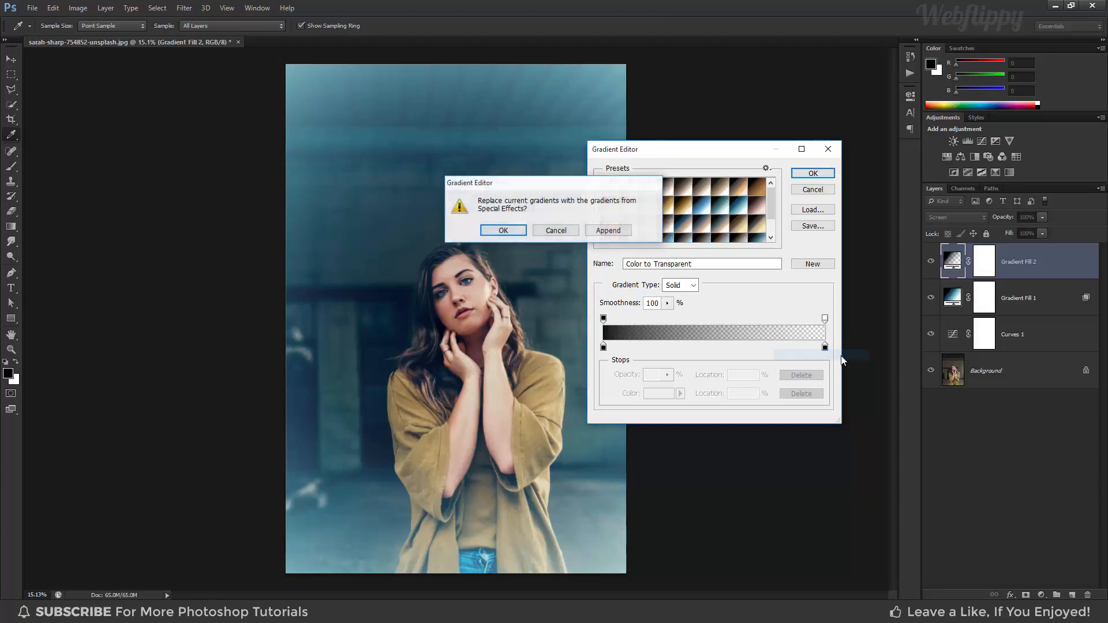
left_click(503, 231)
left_click(684, 188)
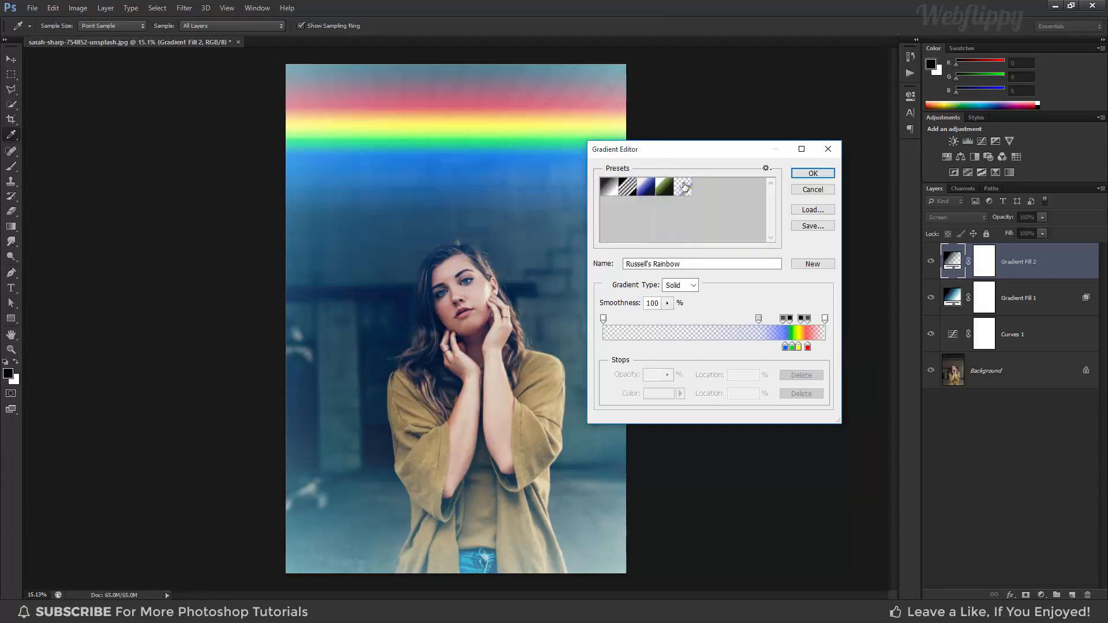
left_click(801, 175)
- Set the rainbow gradient fill to the Reflected style with a 135° angle and 60% scale, and apply it
left_click(716, 206)
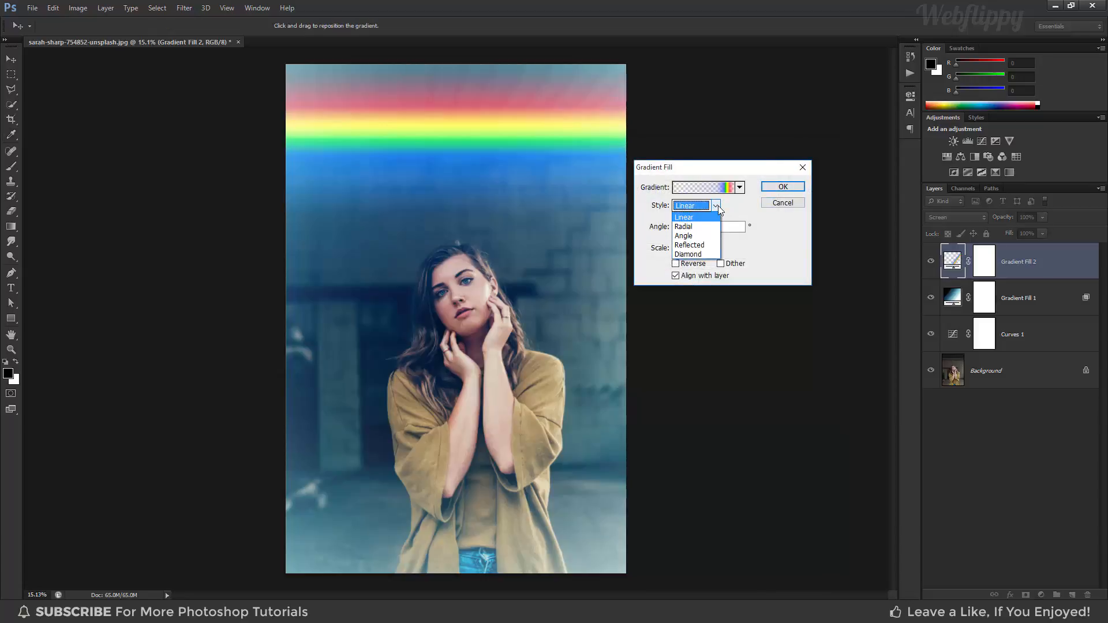
left_click(716, 249)
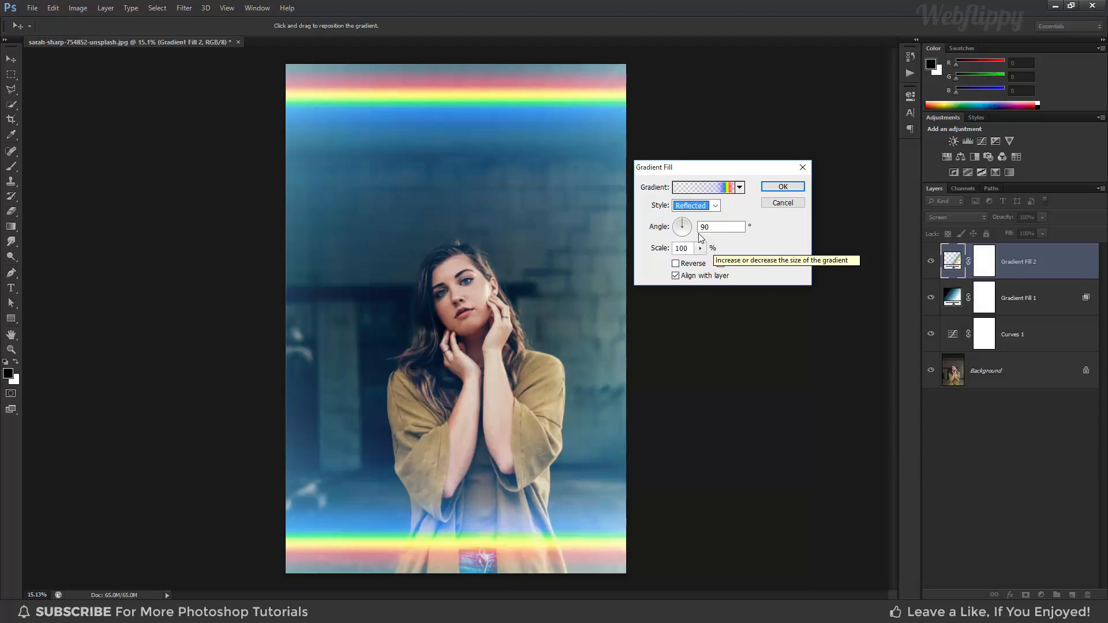
left_click(680, 224)
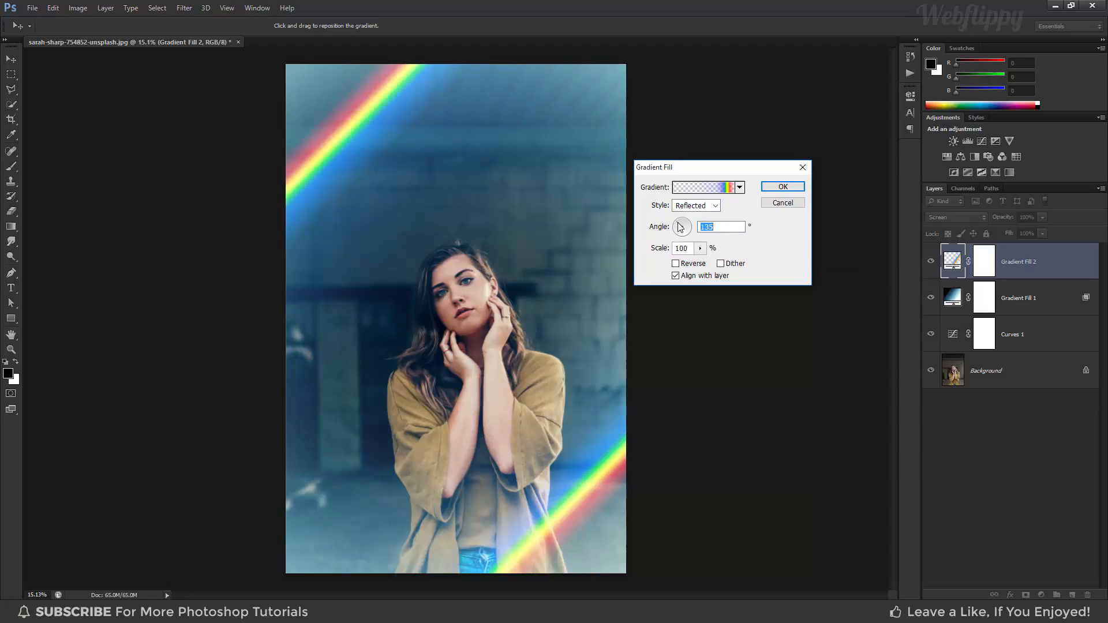
mouse_move(350, 171)
left_mouse_down()
mouse_move(413, 239)
mouse_move(353, 168)
left_mouse_up()
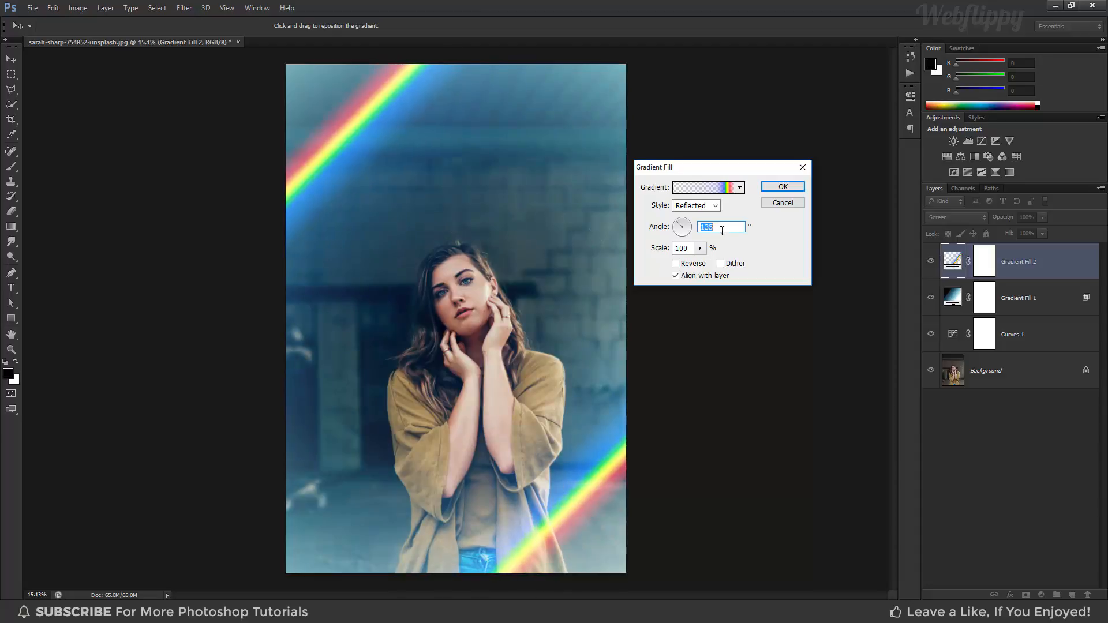
left_click_drag(700, 249, 701, 266)
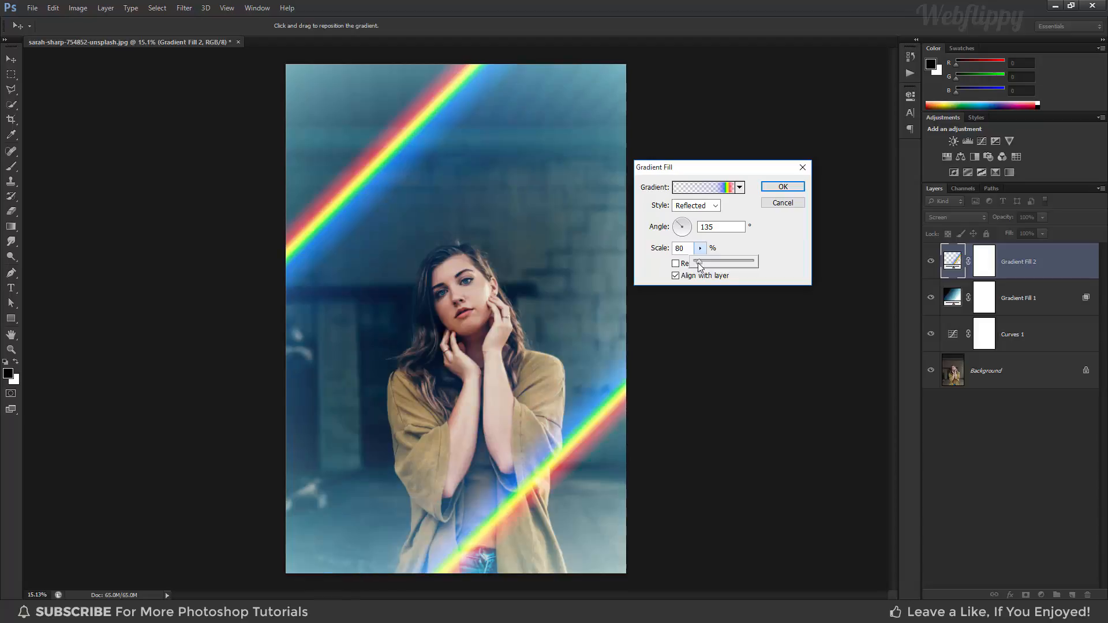
left_click_drag(700, 266, 699, 266)
mouse_move(557, 362)
left_mouse_down()
mouse_move(569, 387)
mouse_move(551, 360)
mouse_move(576, 373)
left_mouse_up()
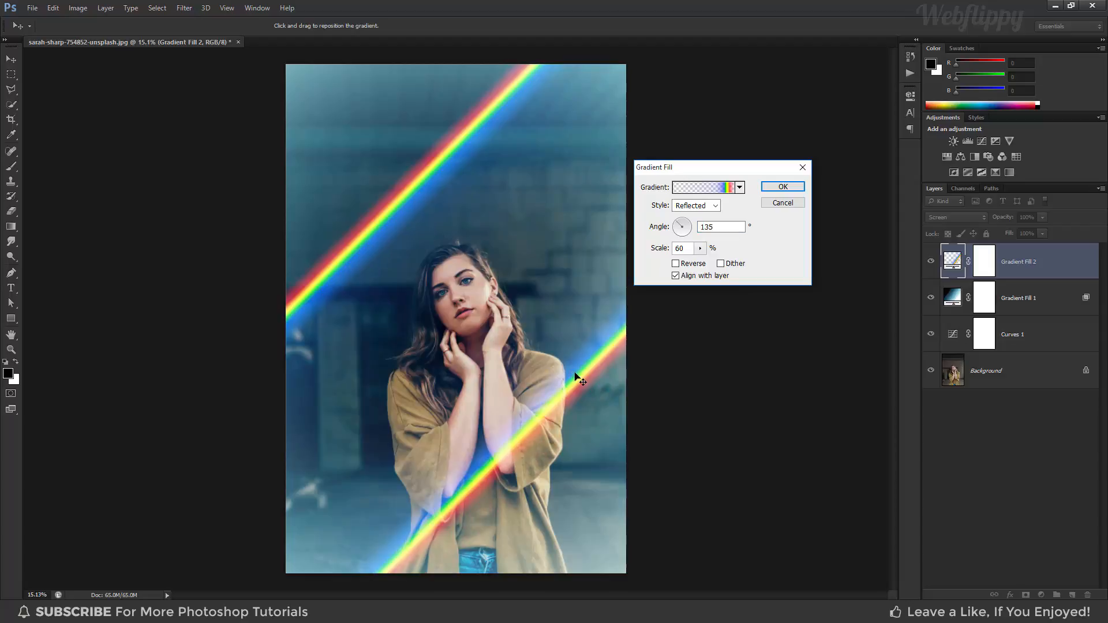
left_click(784, 188)
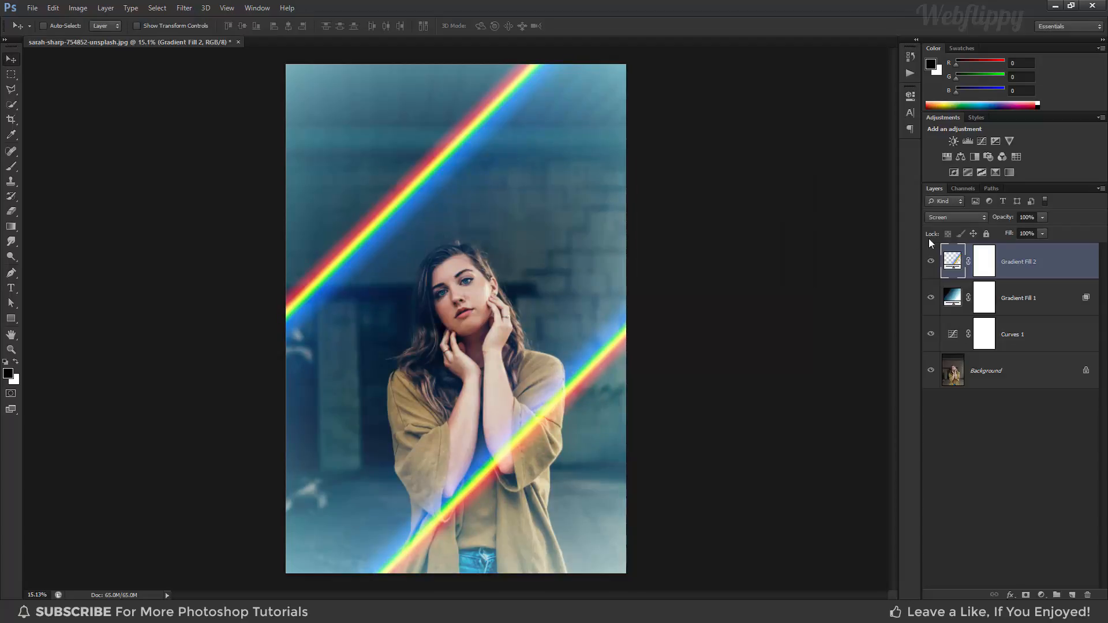
- Convert the rainbow gradient fill layer to a smart object and apply a Gaussian Blur with a radius of about 72 pixels
right_click(1052, 258)
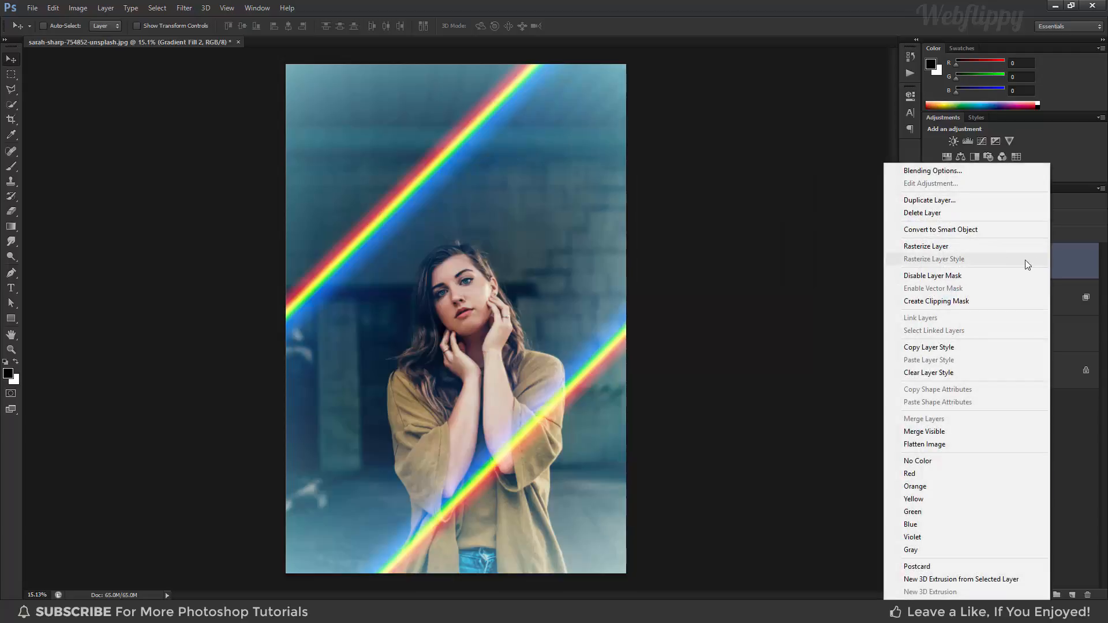
left_click(961, 230)
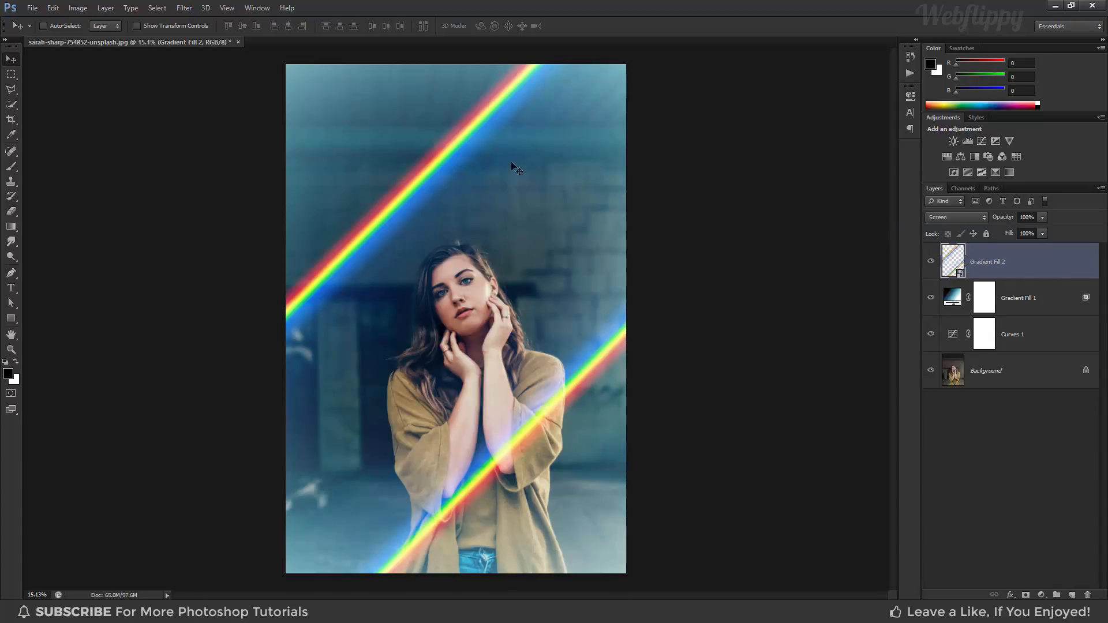
left_click(186, 9)
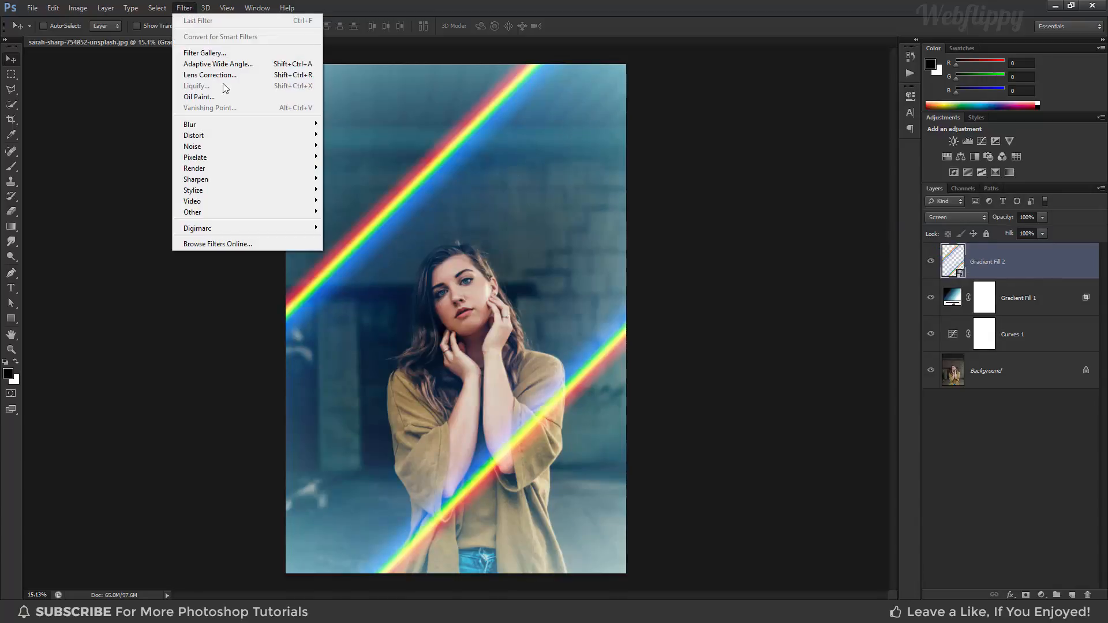
mouse_move(234, 124)
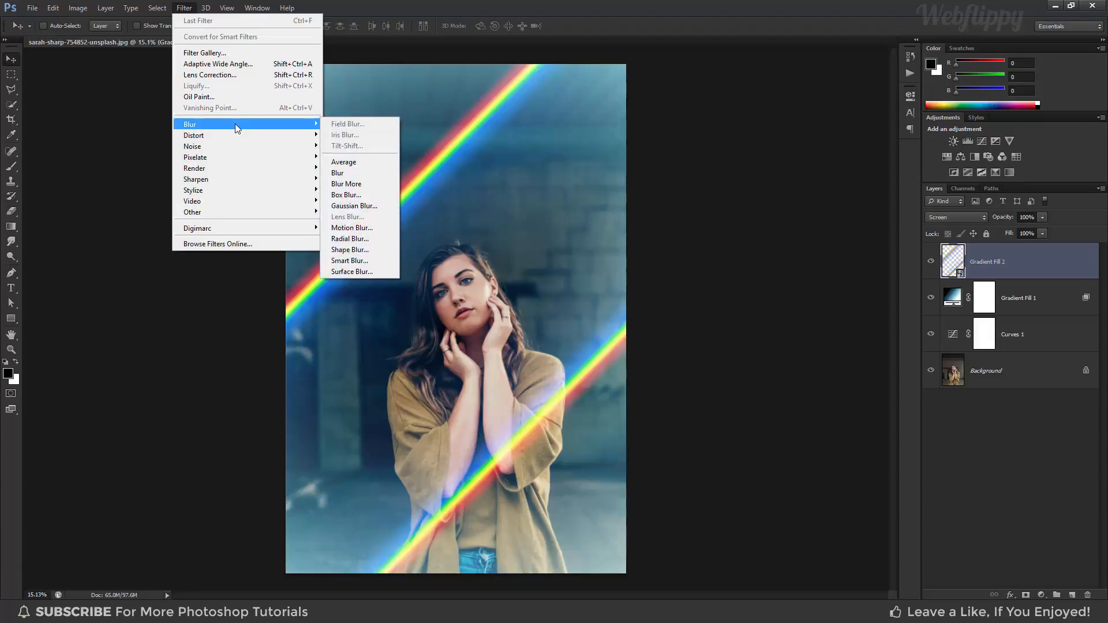
left_click(384, 203)
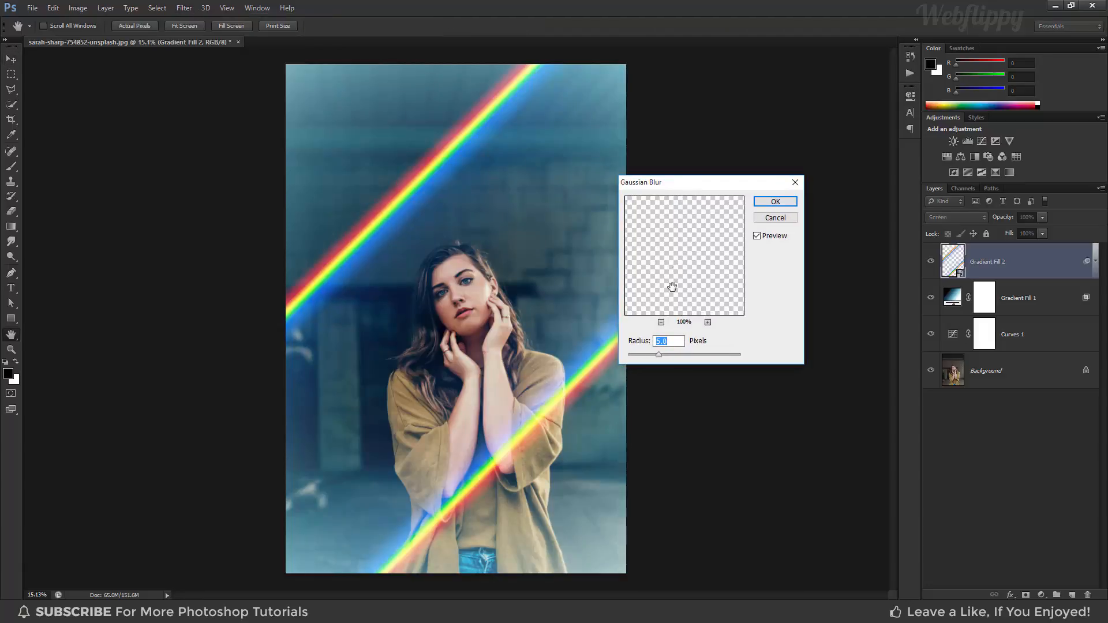
left_click_drag(659, 356, 697, 359)
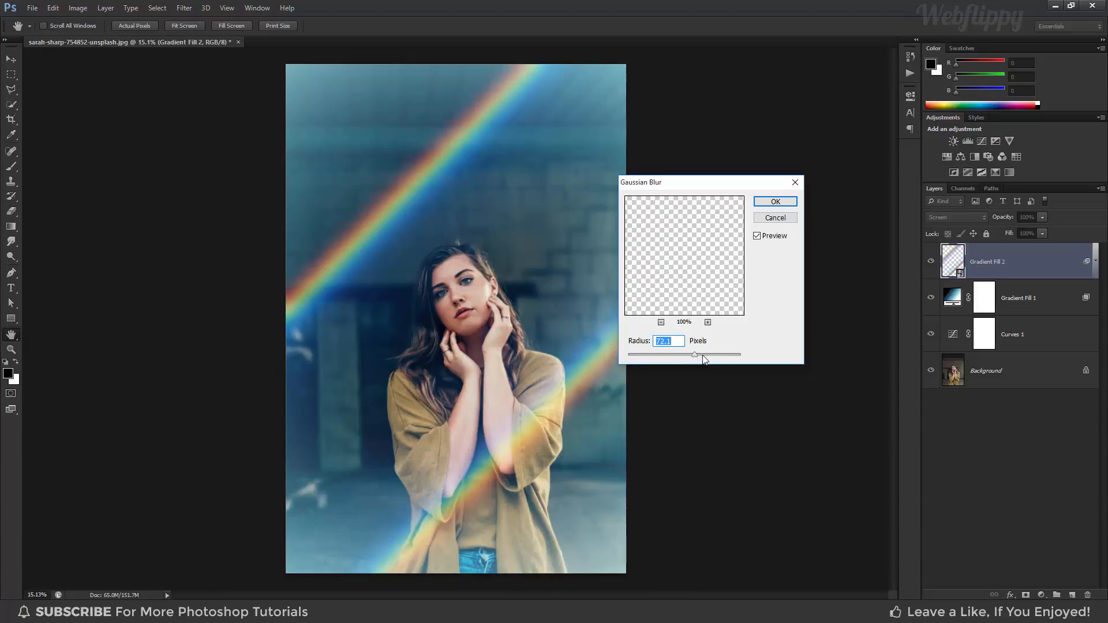
left_click(760, 205)
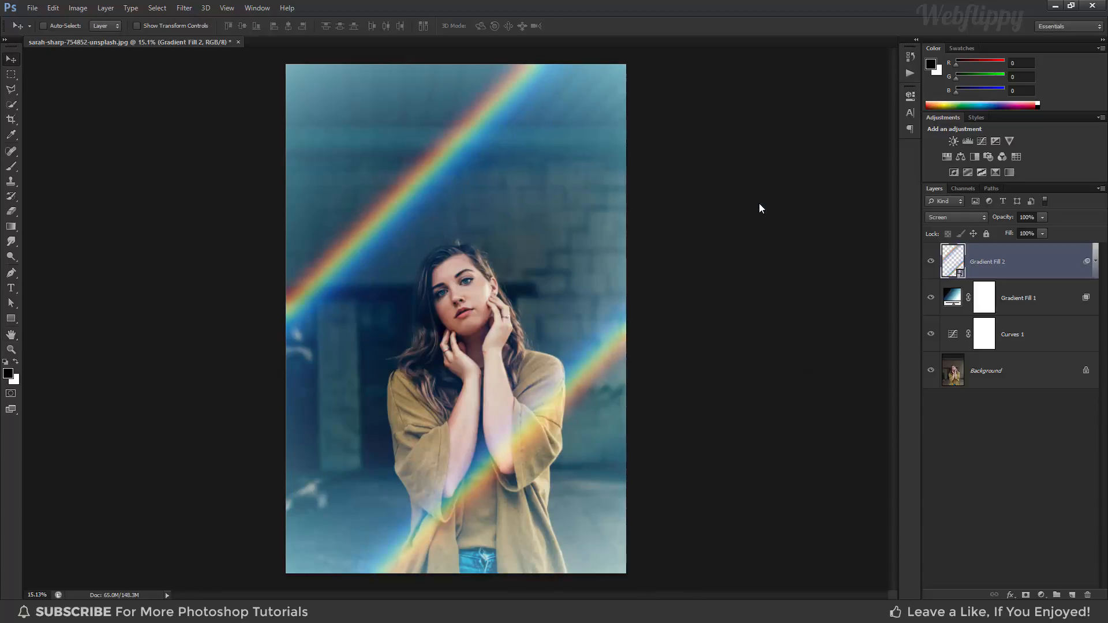
- Lower the blurred rainbow layer's opacity to 92% and toggle its visibility to compare the photo with and without it
left_click(1042, 232)
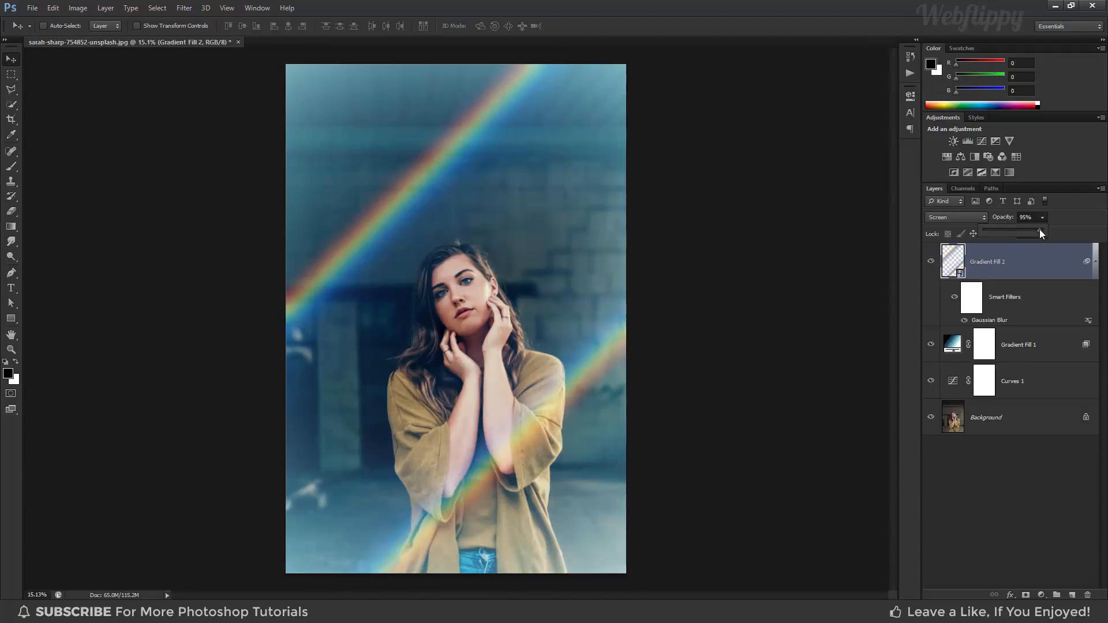
left_click_drag(1040, 230, 1037, 229)
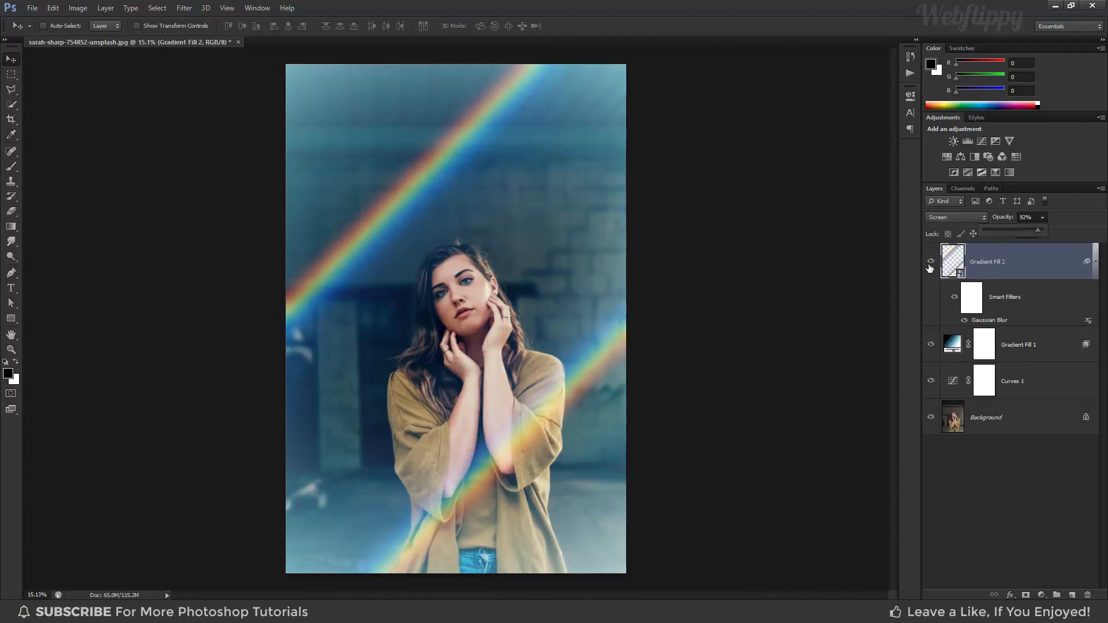
left_click(931, 263)
left_click(931, 263)
left_click(931, 263)
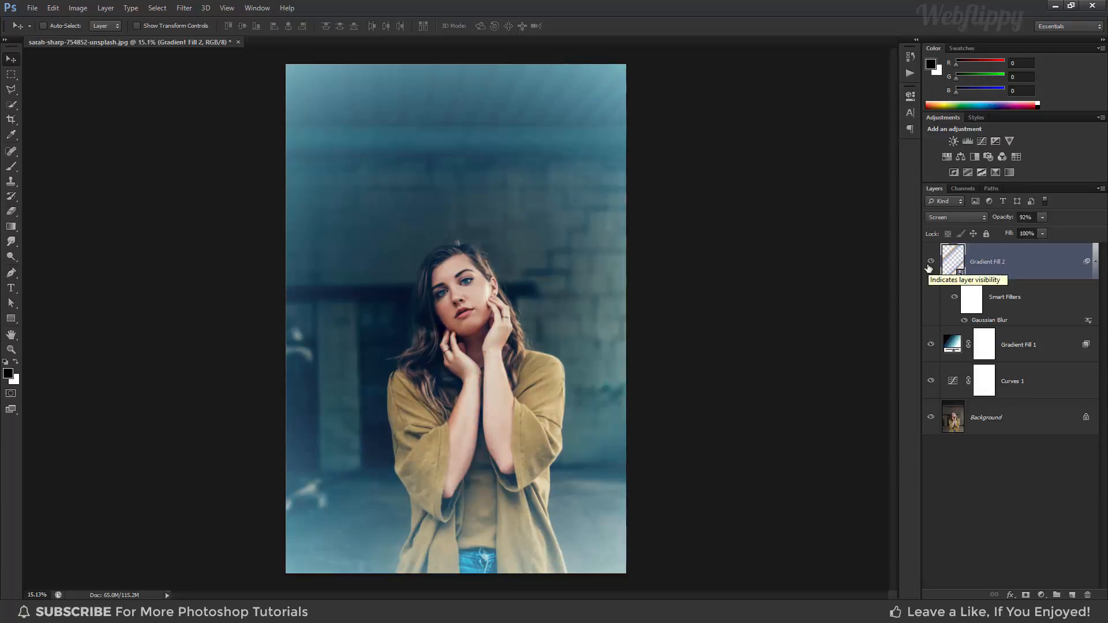
left_click(930, 263)
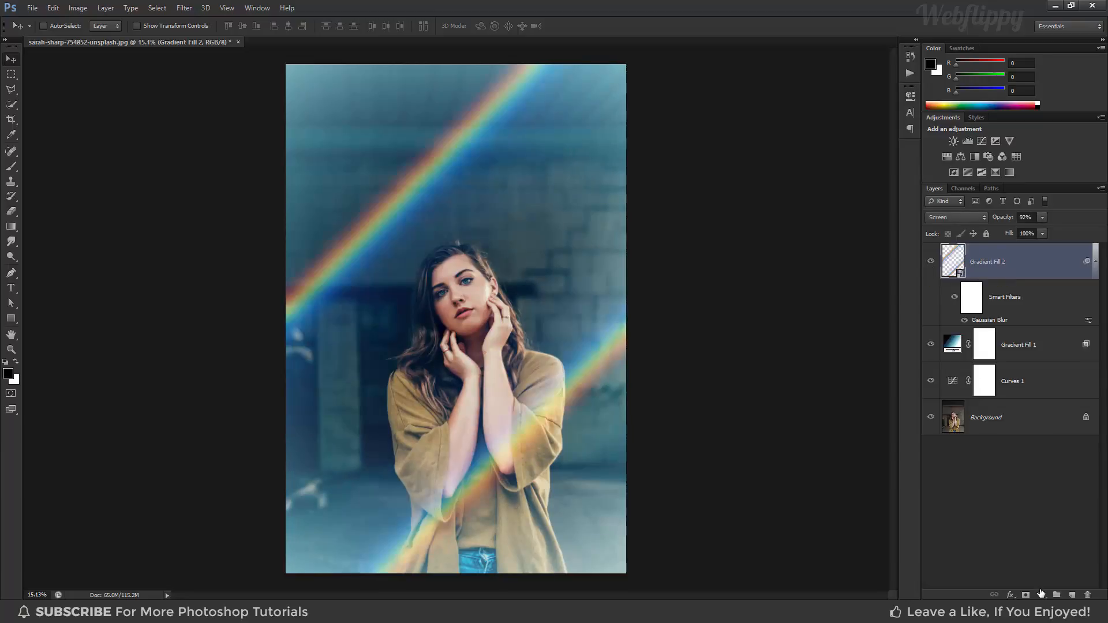
- Add a Levels adjustment layer on top and, in the Red channel, raise the black input level and slightly lower the white input level
left_click(1041, 595)
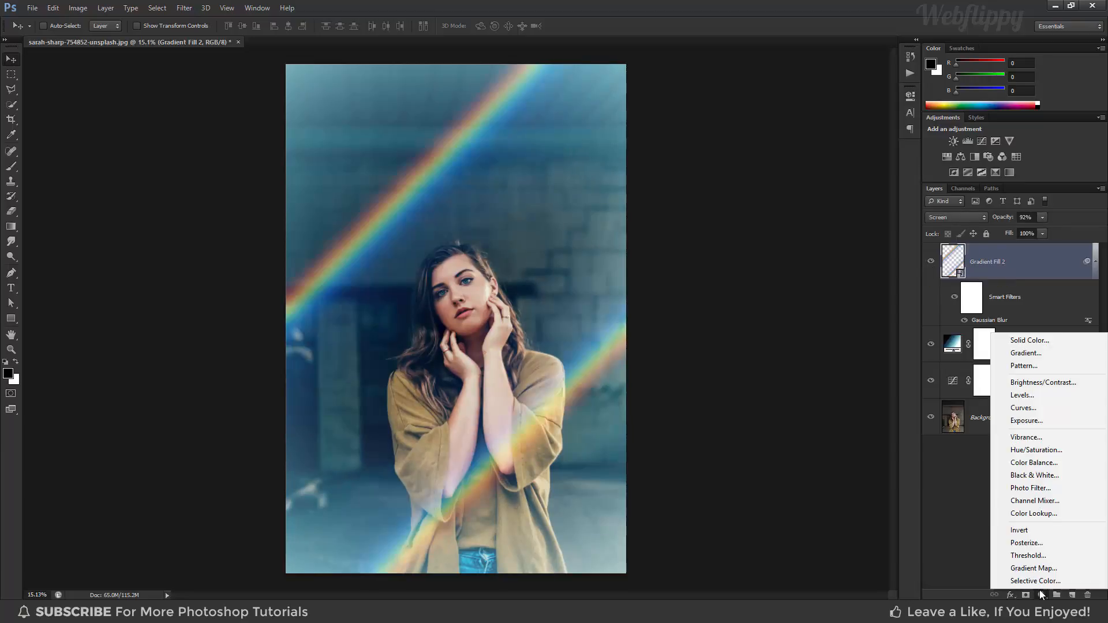
left_click(1018, 401)
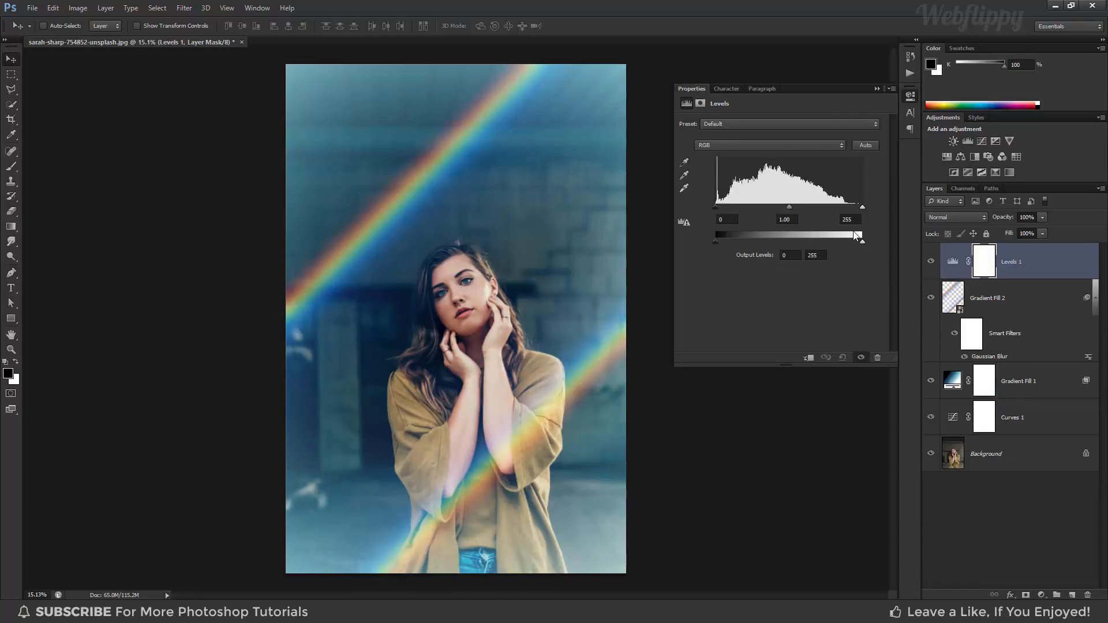
left_click(788, 148)
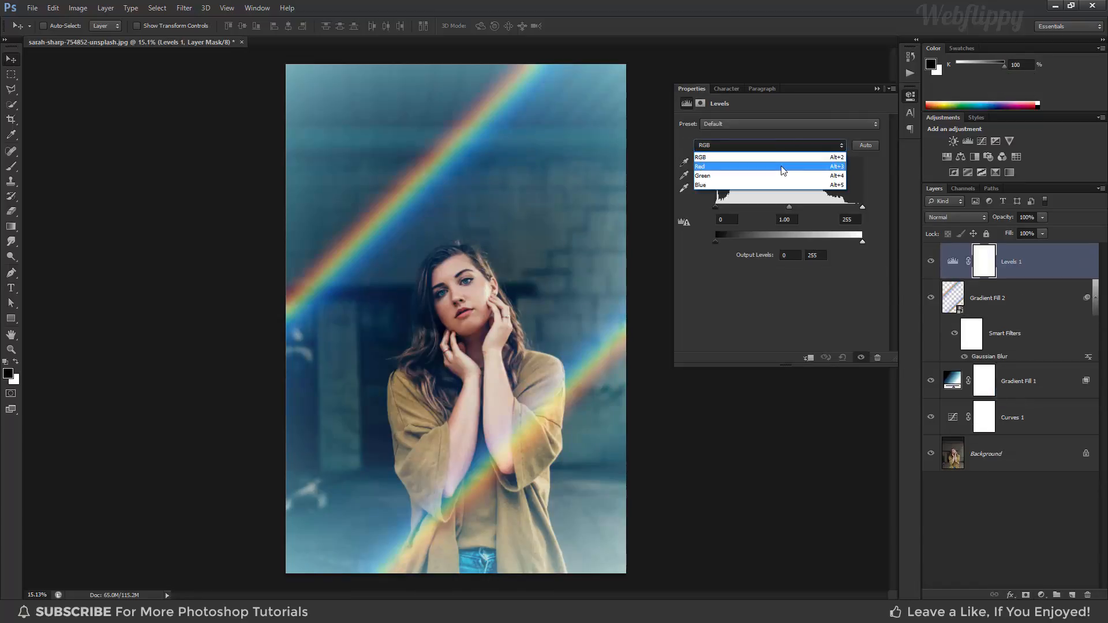
left_click(783, 168)
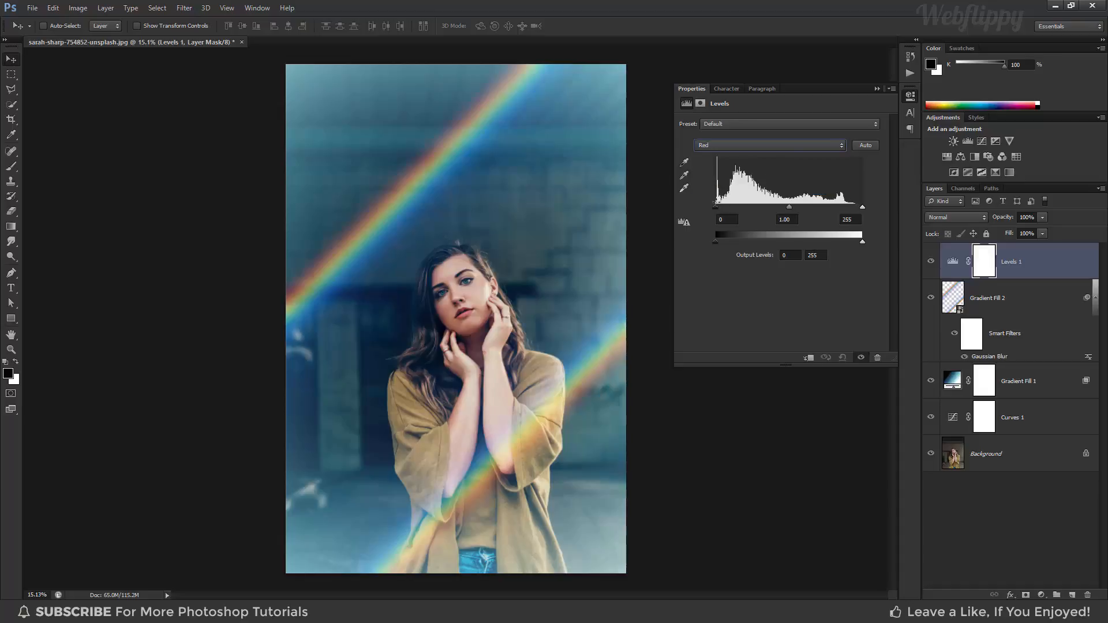
left_click_drag(713, 208, 731, 211)
left_click_drag(861, 209, 850, 215)
left_click(875, 89)
- Toggle the Levels adjustment layer's visibility to compare the photo with and without it
left_click(931, 262)
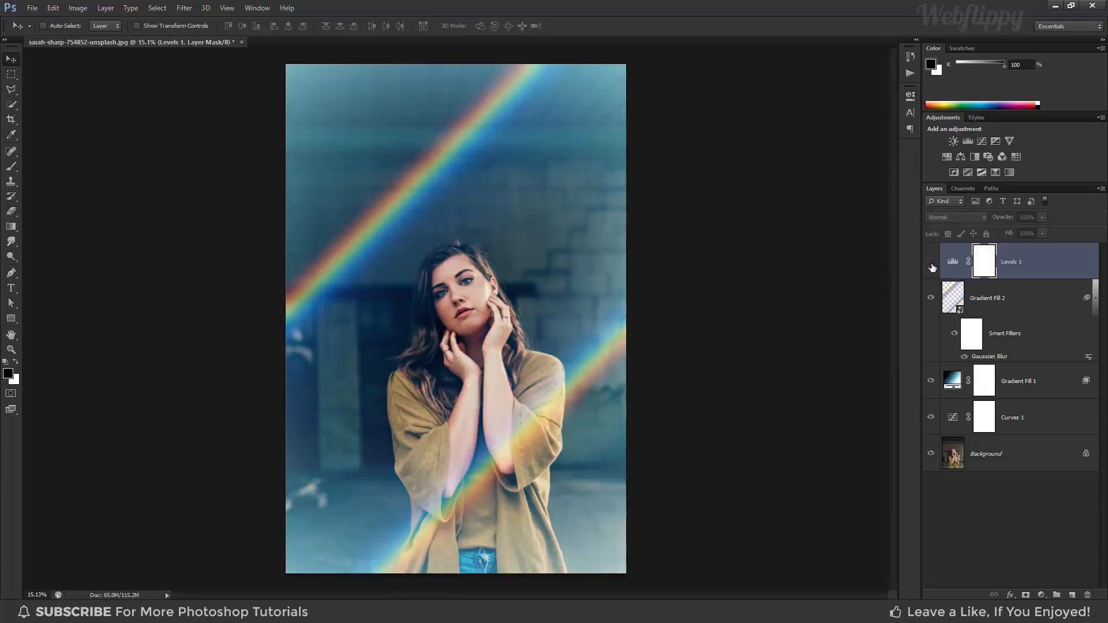
left_click(931, 263)
left_click(931, 263)
left_click(931, 263)
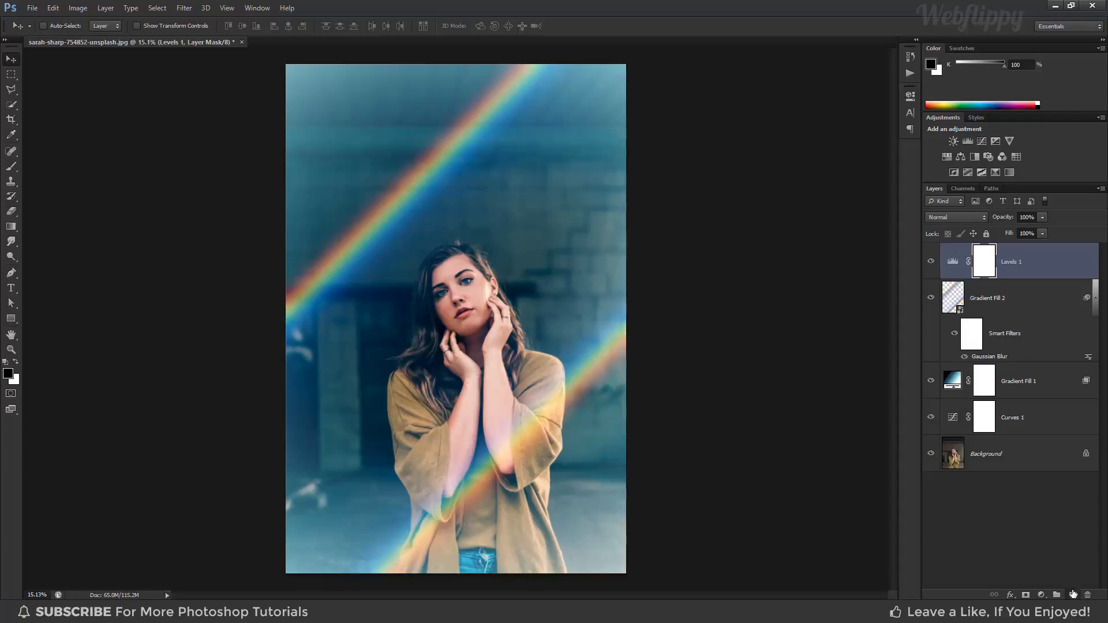
- Create a new empty layer above the Levels adjustment and choose the soft round Brush with 0% hardness
left_click(1073, 593)
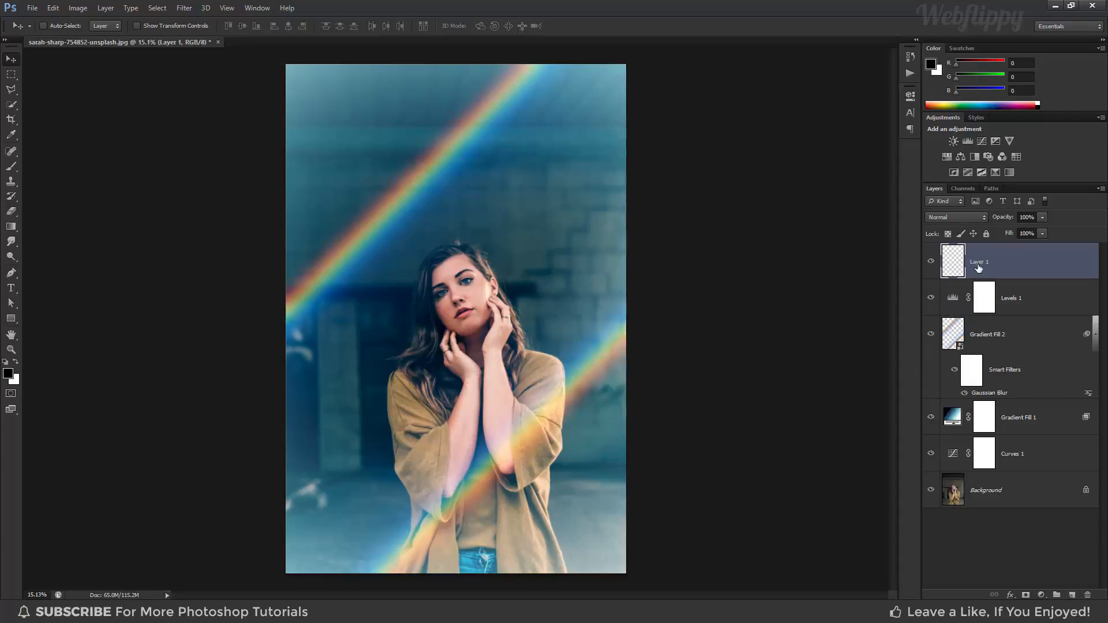
left_click(11, 168)
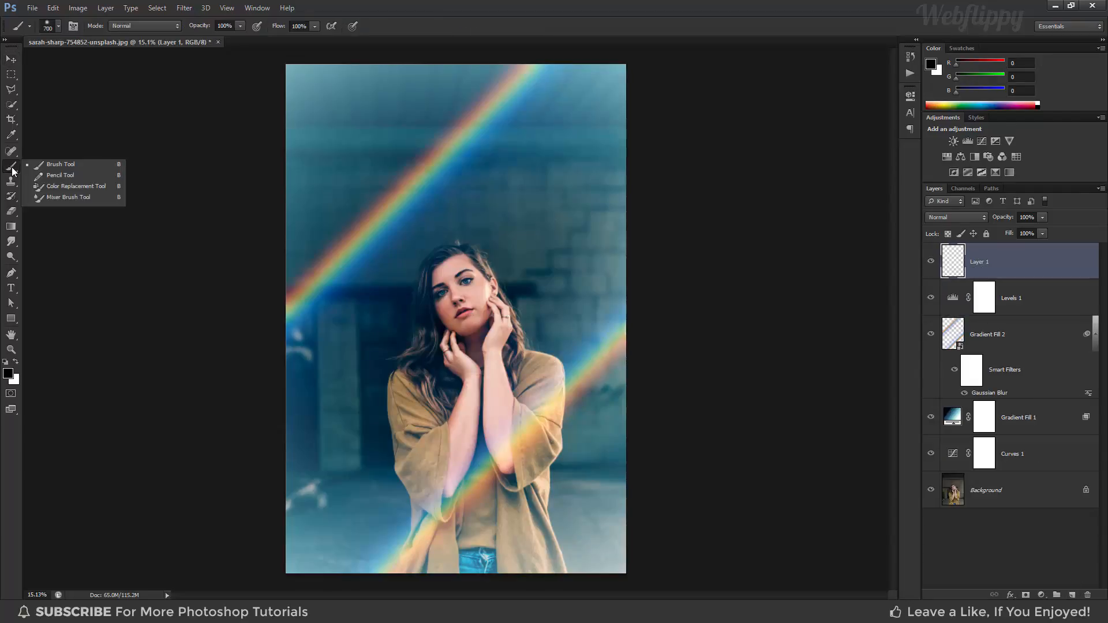
left_click(43, 165)
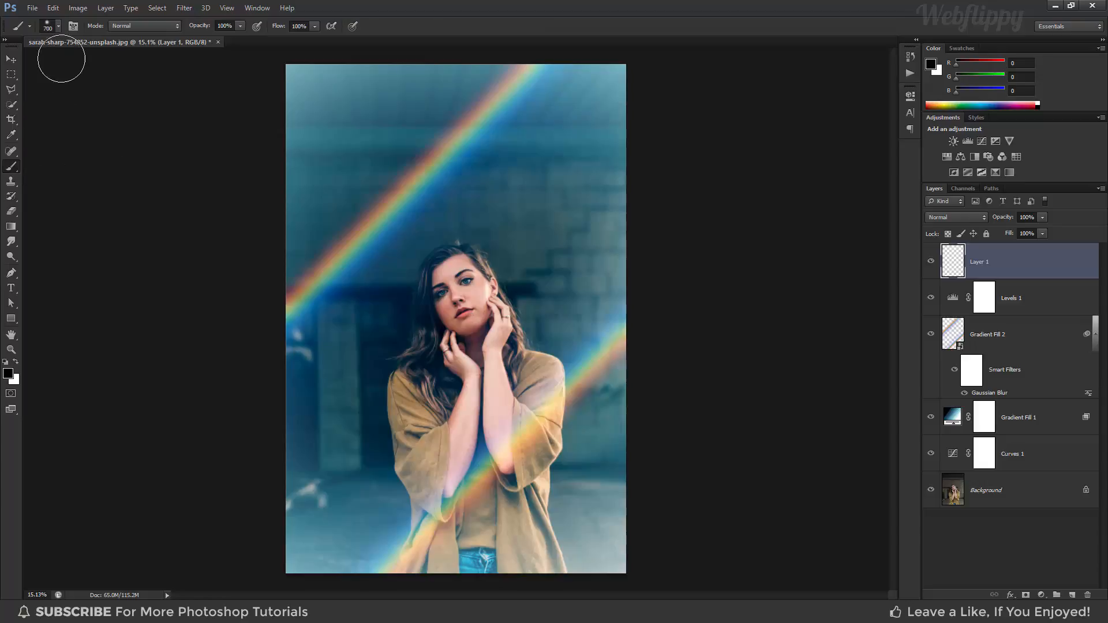
left_click(48, 24)
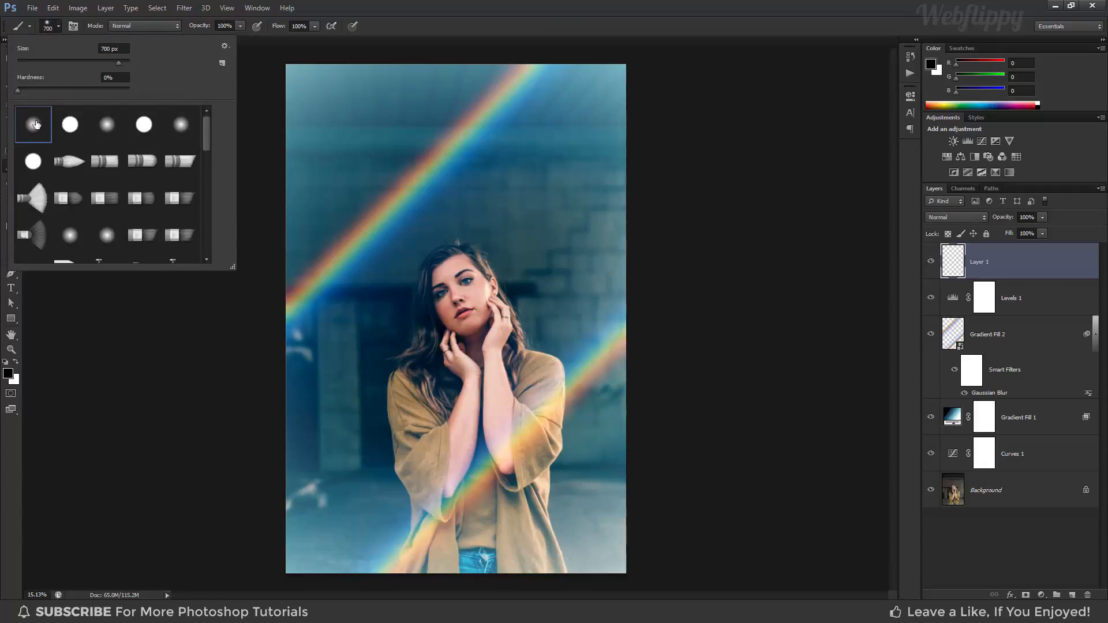
left_click(57, 29)
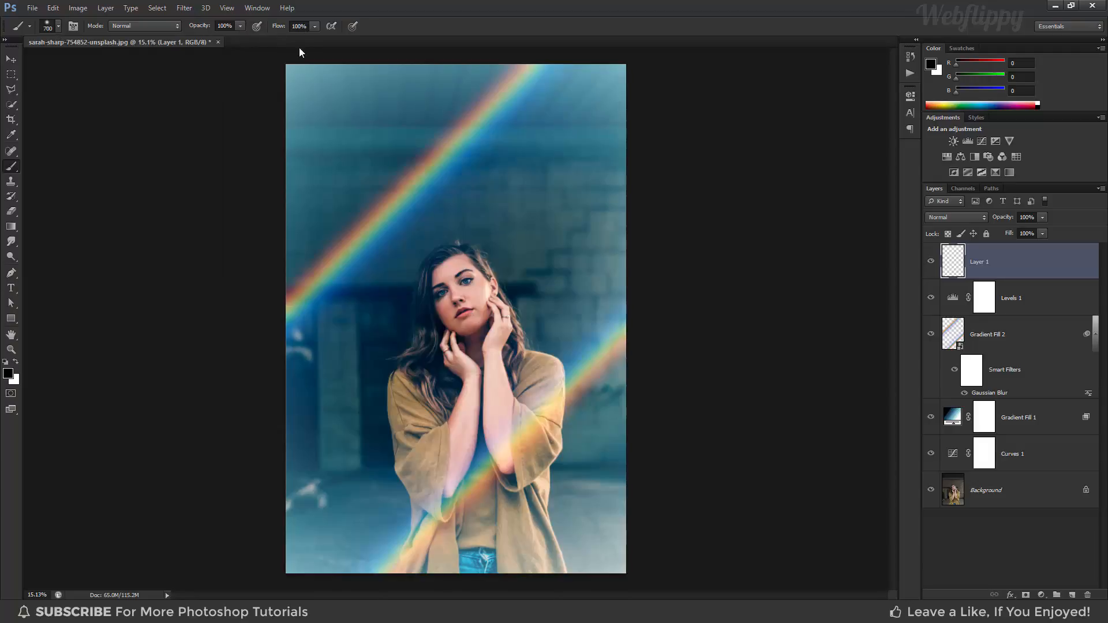
- Set the foreground colour to bright red, f61313
left_click(8, 373)
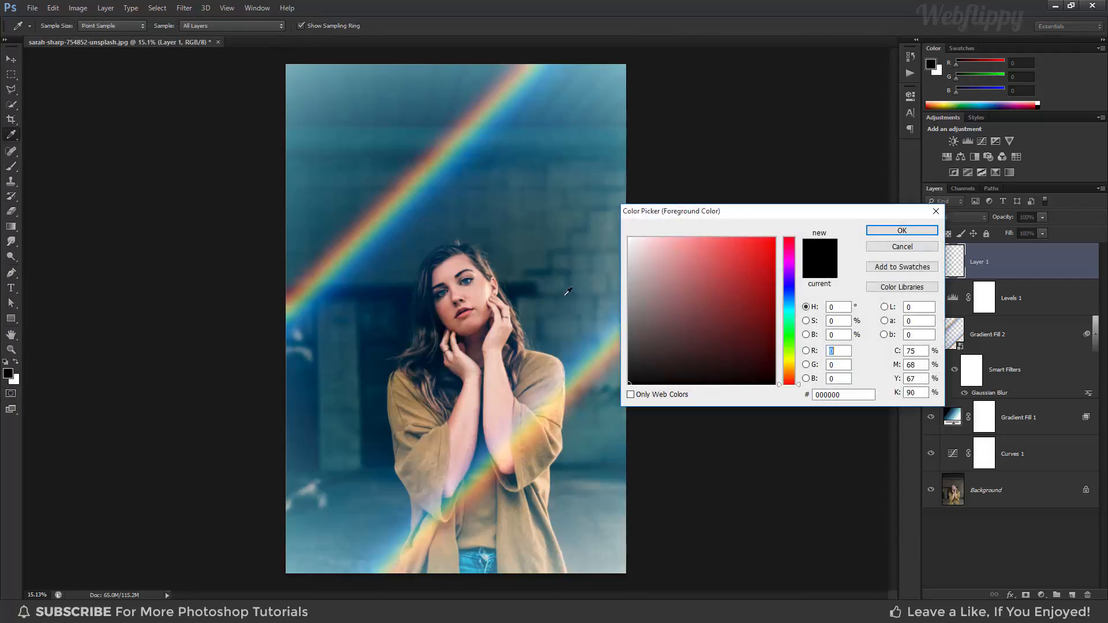
left_click_drag(712, 212, 672, 193)
left_click_drag(710, 243, 724, 223)
mouse_move(749, 365)
left_mouse_down()
mouse_move(749, 347)
mouse_move(750, 376)
left_mouse_up()
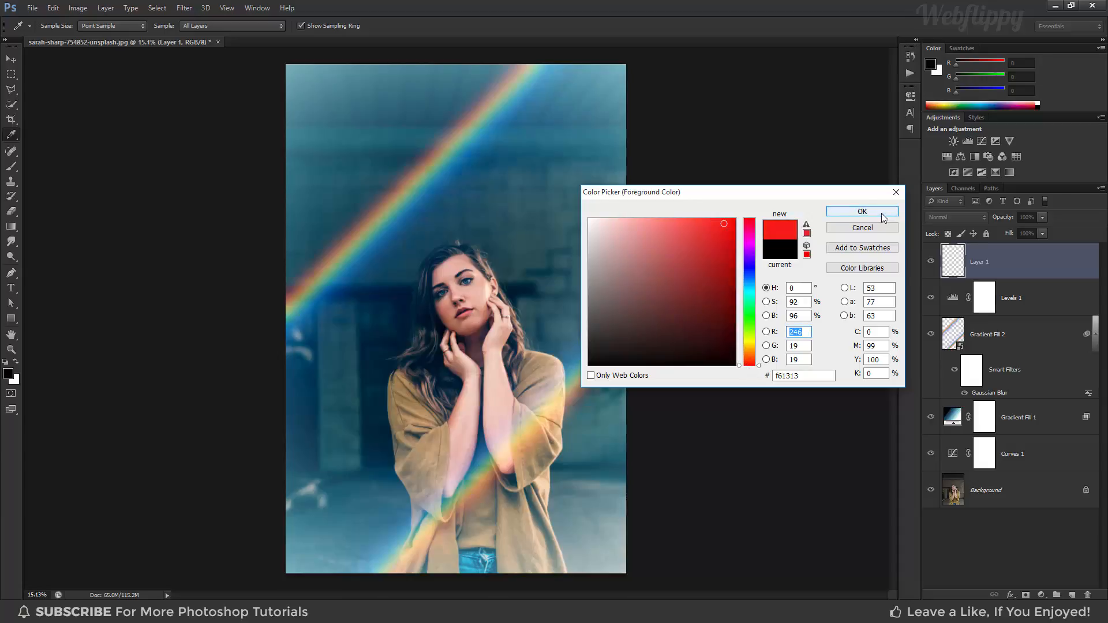
left_click(860, 212)
- Enlarge the soft brush to 1400 px and paint a single red spot on the wall just above and right of the woman's head
key("b")
key("bracketright")
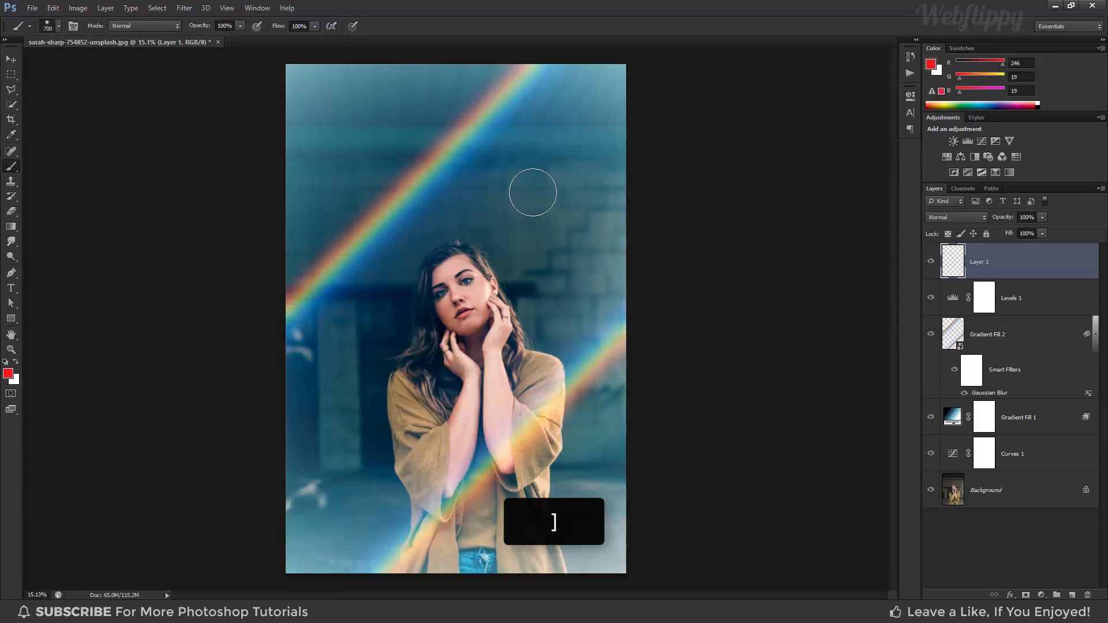
key("bracketright")
key("bracketright")
key("bracketright")
key("bracketright")
key("bracketright")
key("bracketright")
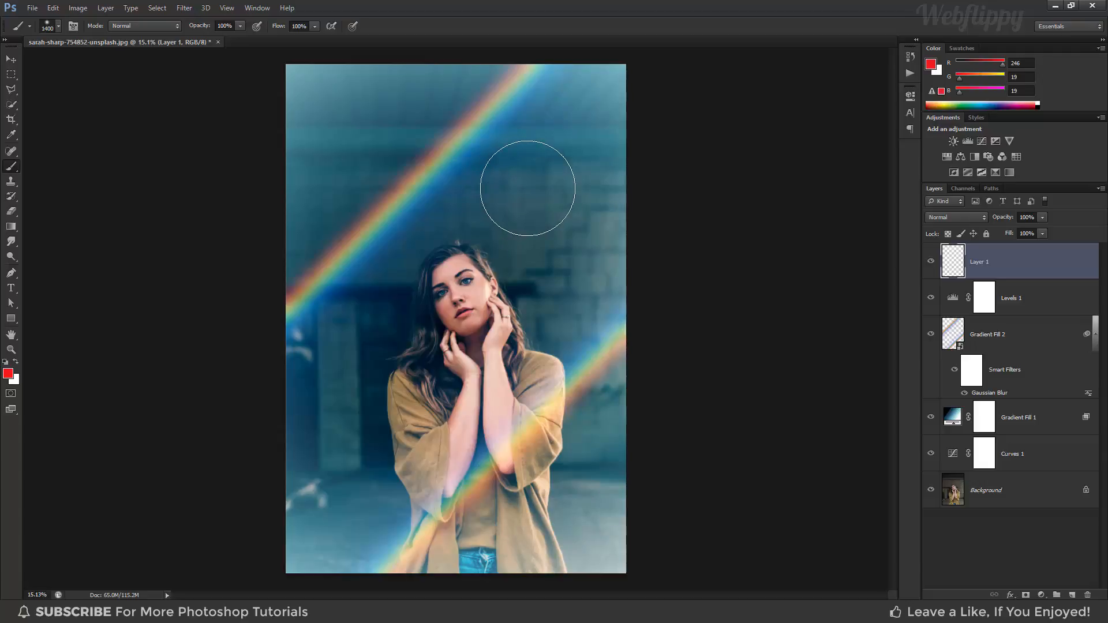
left_click(528, 189)
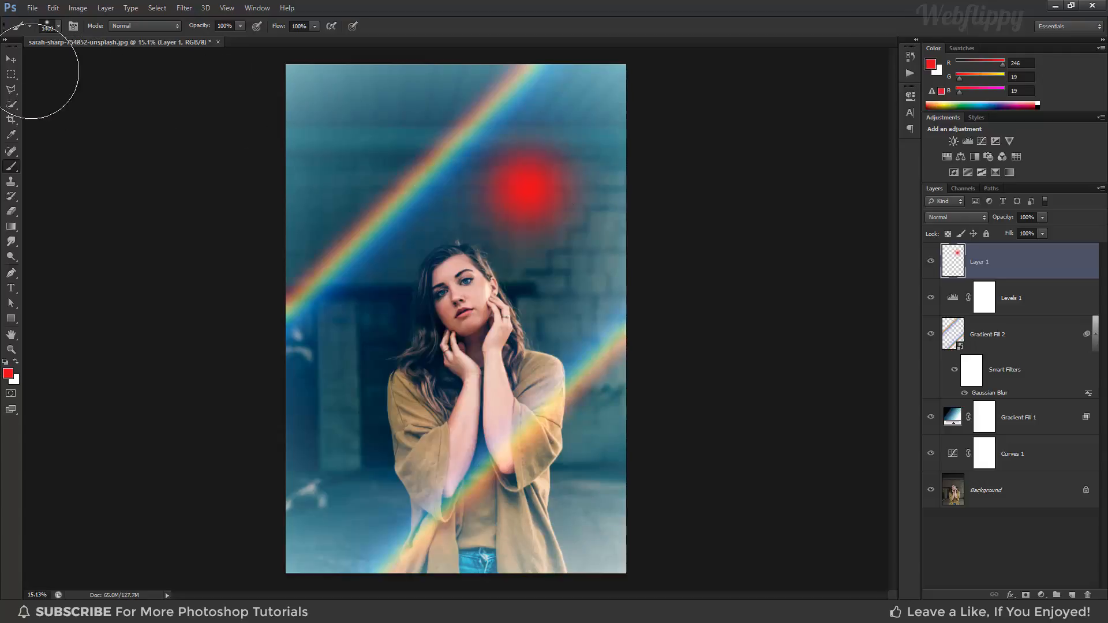
- Set the blending mode of the red spot's layer to Screen
left_click(9, 63)
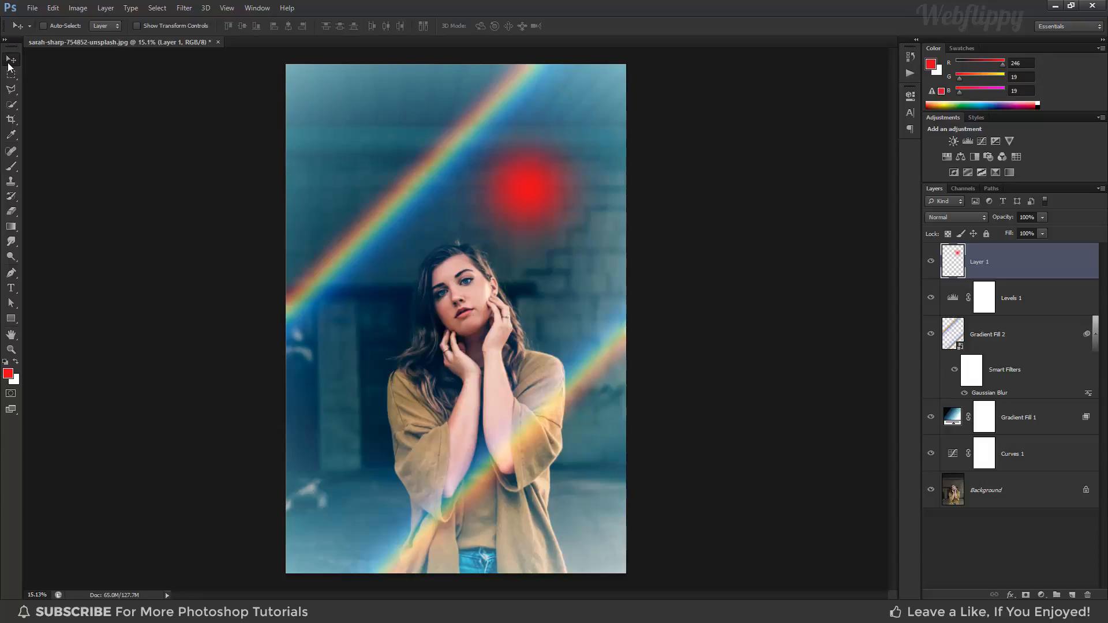
left_click(940, 217)
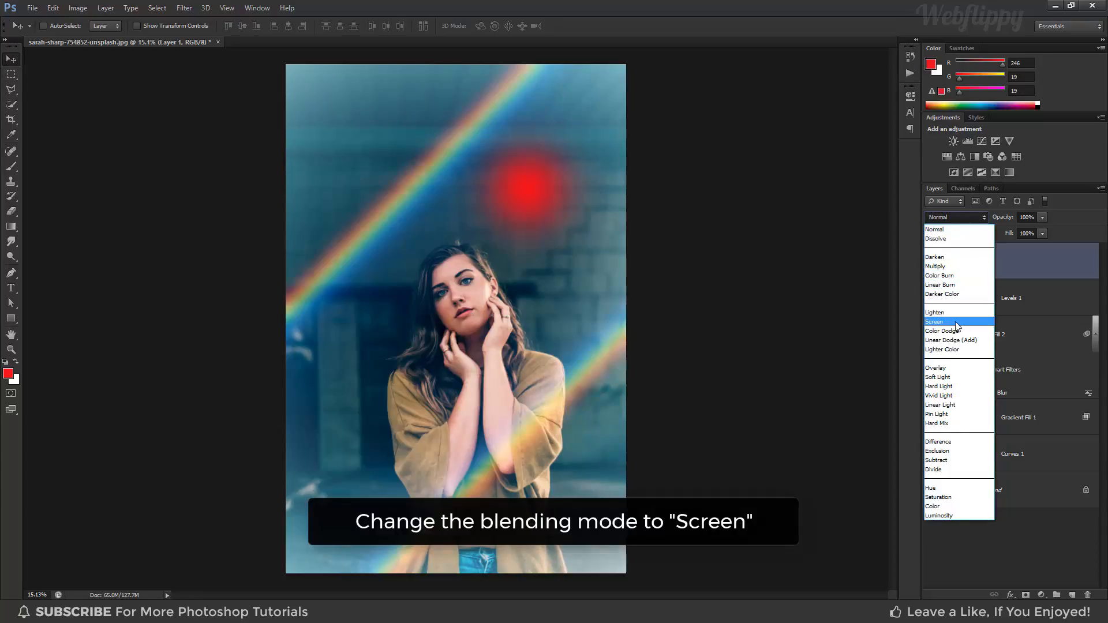
left_click(957, 322)
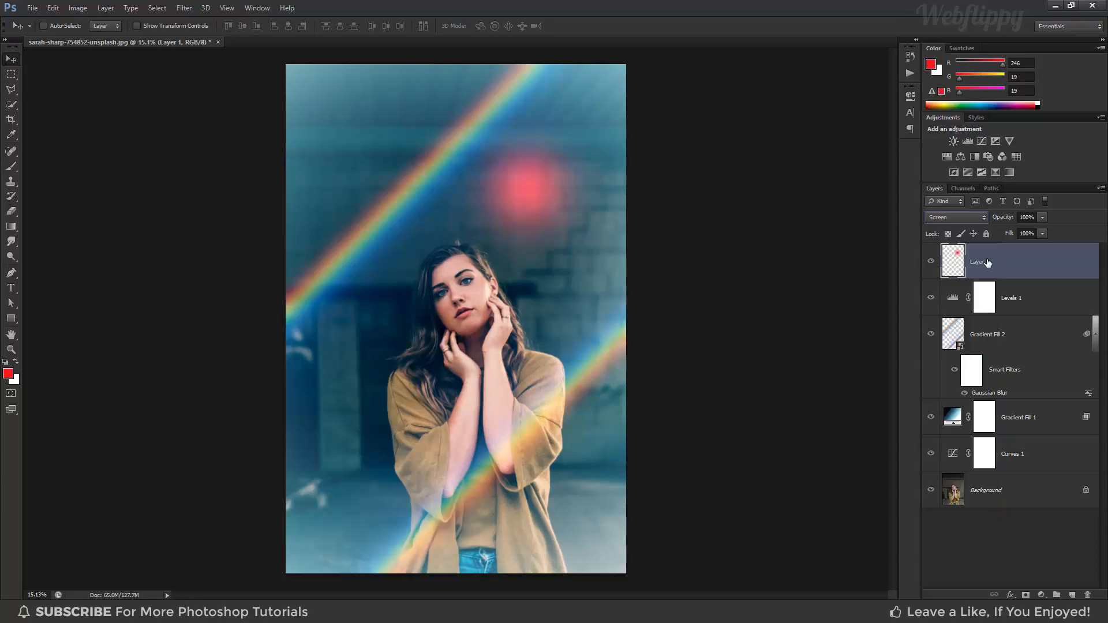
- Scale the red spot up to about 402% with Free Transform and move it to the photo's lower-left area
key("ctrl+t")
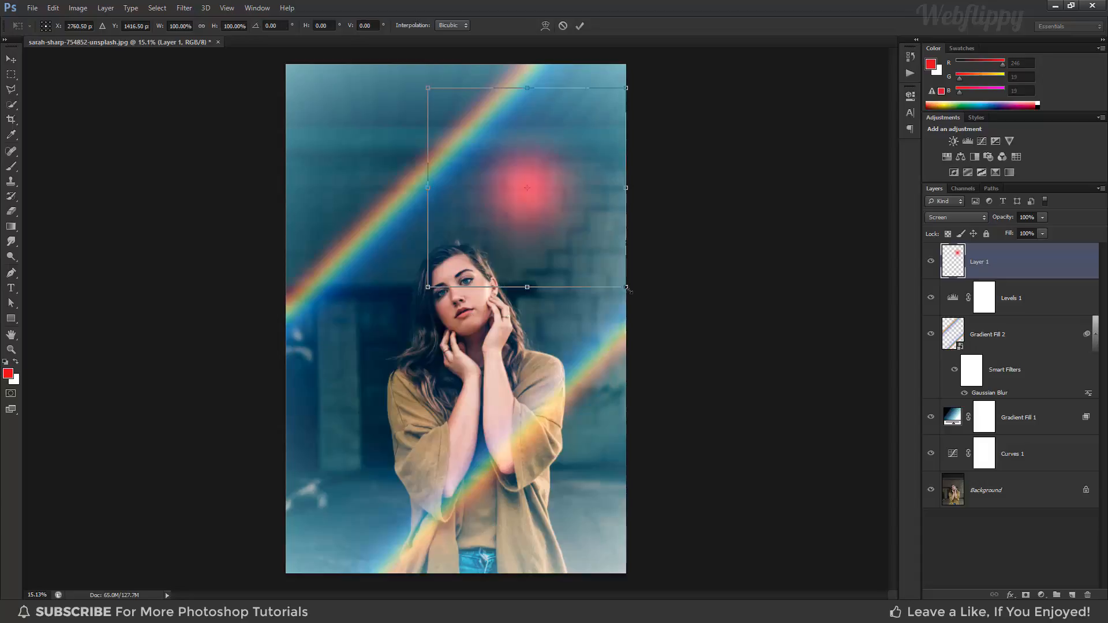
left_click_drag(627, 289, 926, 588)
scroll(576, 398, "down", 2)
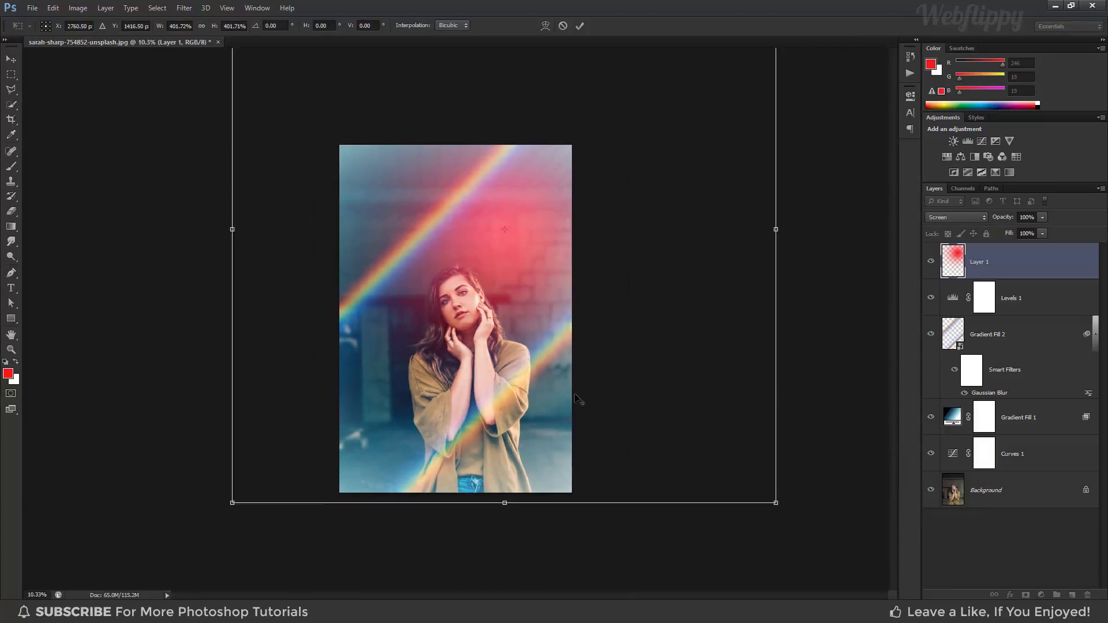
left_click_drag(552, 328, 401, 538)
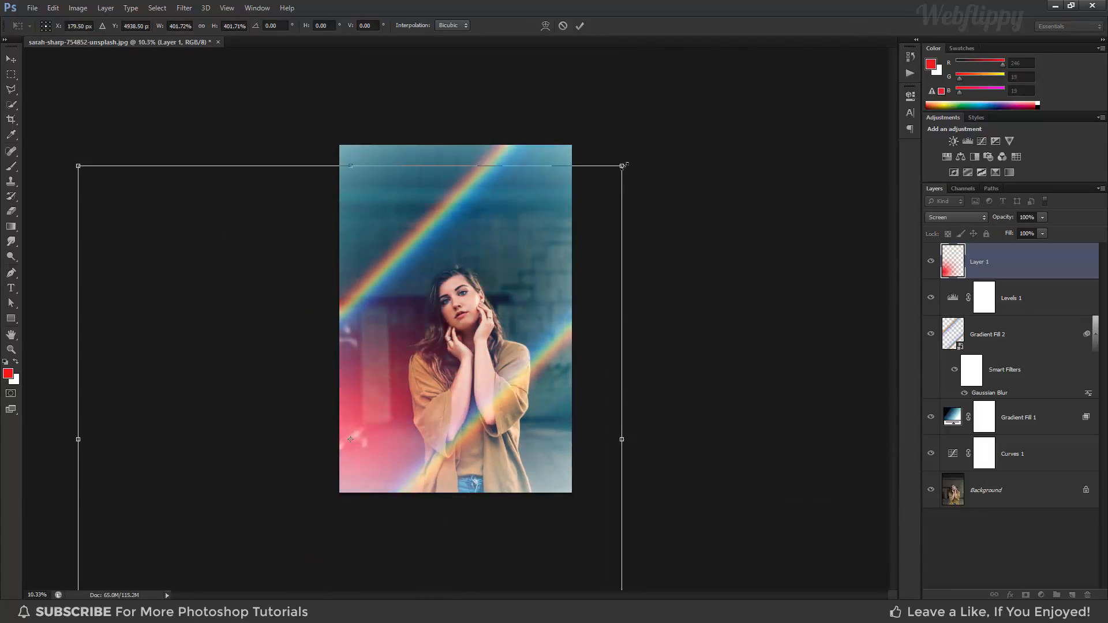
- Enlarge the red glow to about 728% width and 710% height, centre it near the photo's lower-left corner, and apply the transform
left_click_drag(622, 166, 778, 36)
left_click_drag(583, 306, 530, 453)
left_click_drag(730, 181, 893, 6)
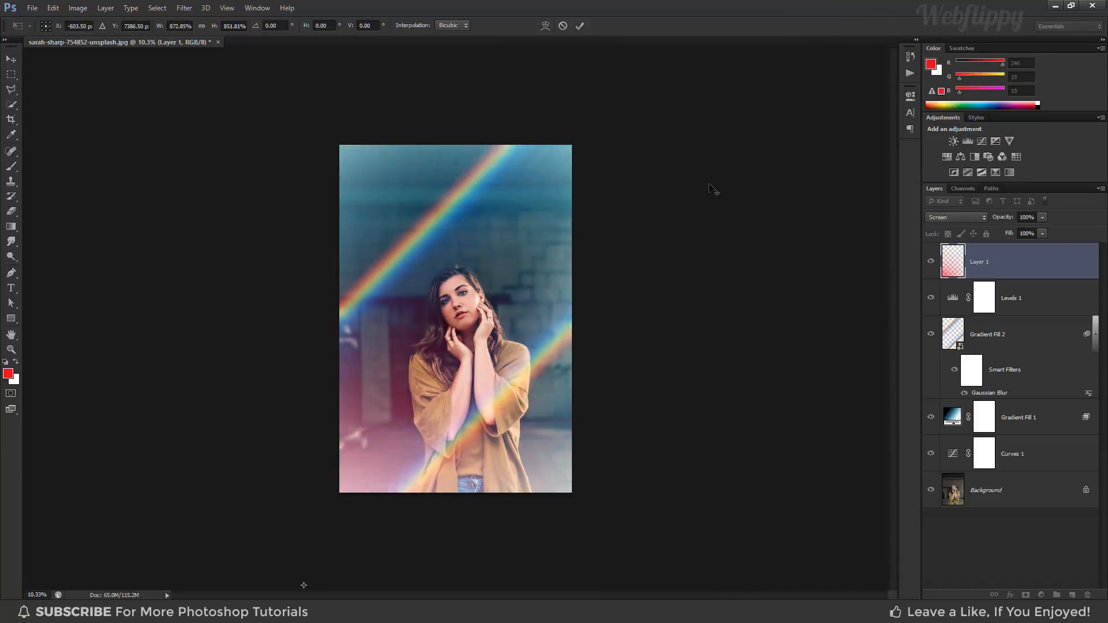
left_click_drag(641, 277, 456, 490)
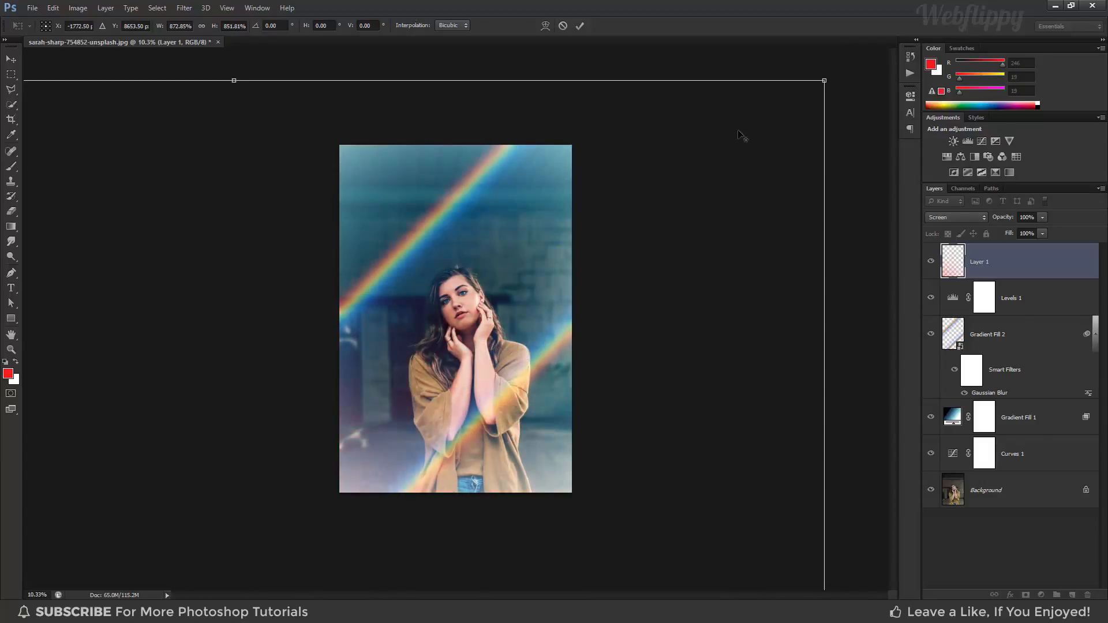
left_click_drag(824, 81, 628, 275)
left_click_drag(459, 378, 642, 143)
scroll(533, 221, "up", 4)
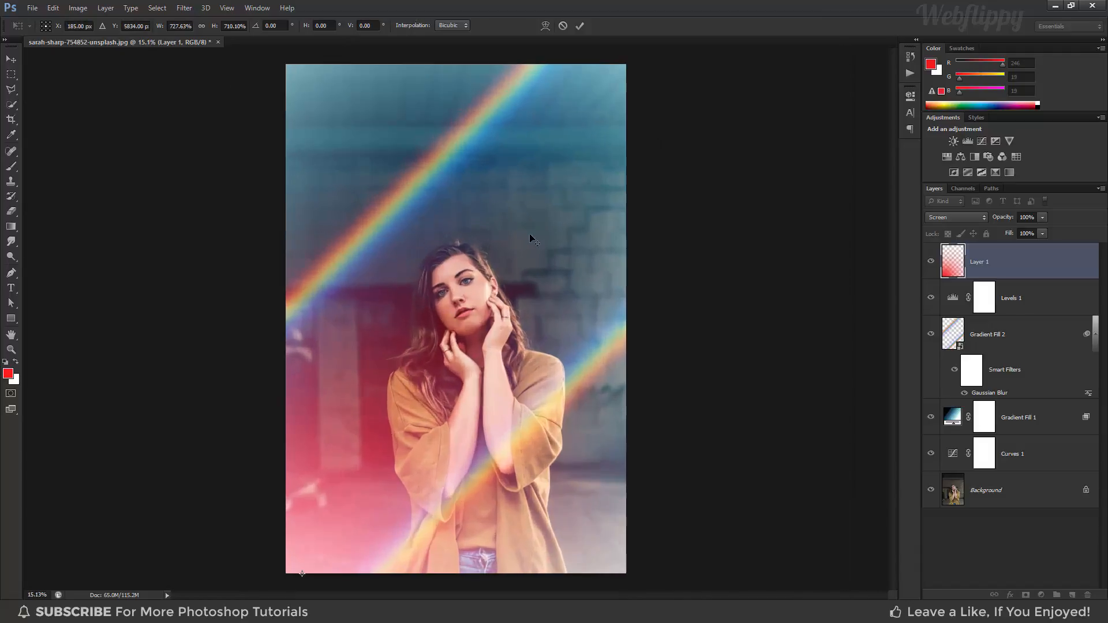
left_click(581, 26)
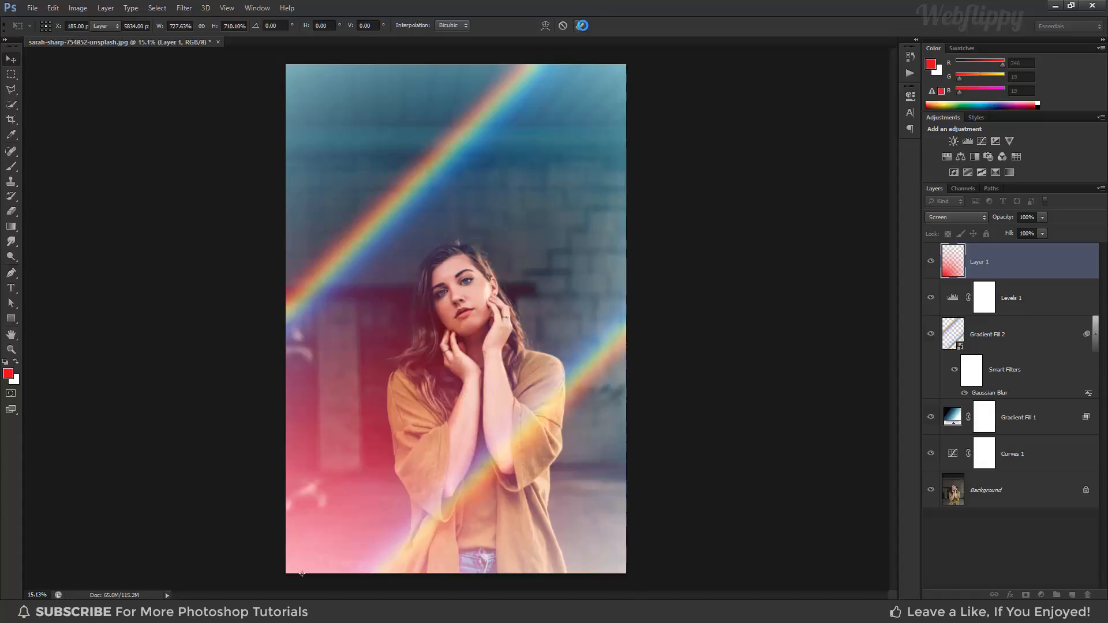
- Test the red glow layer's Fill, leaving it at 100%, and compare the image with the glow hidden and shown
left_click(1042, 233)
left_click_drag(1027, 230, 1050, 232)
left_click(931, 263)
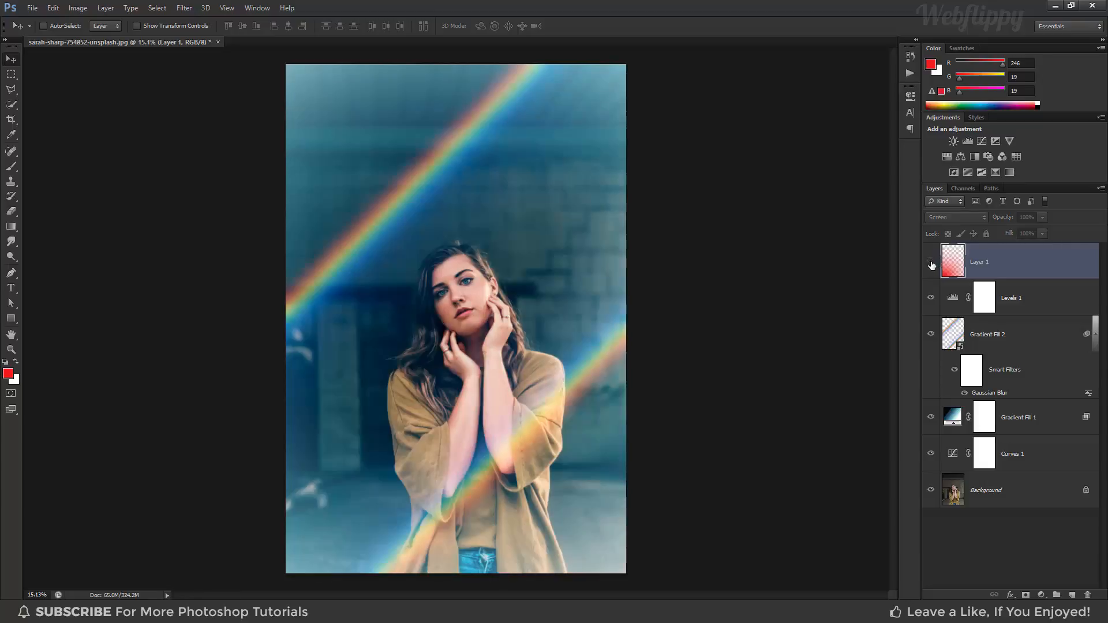
left_click(932, 263)
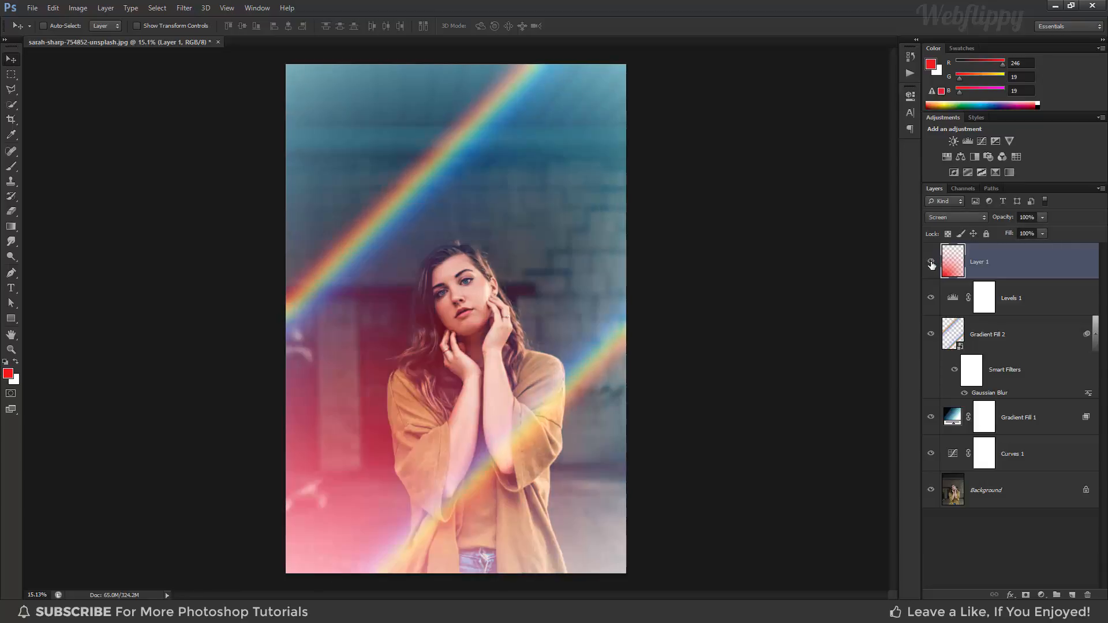
- Compare the original photo with the graded result by hiding and restoring all layers above the Background
left_click(931, 490, "alt")
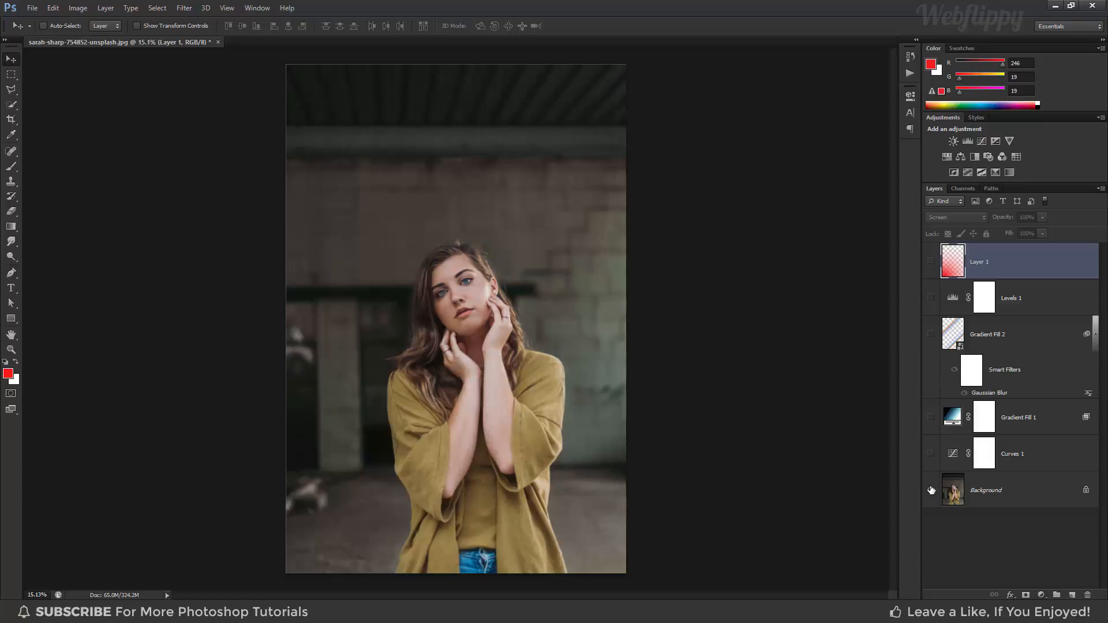
left_click(931, 490, "alt")
left_click(931, 490, "alt")
left_click(931, 490, "alt")
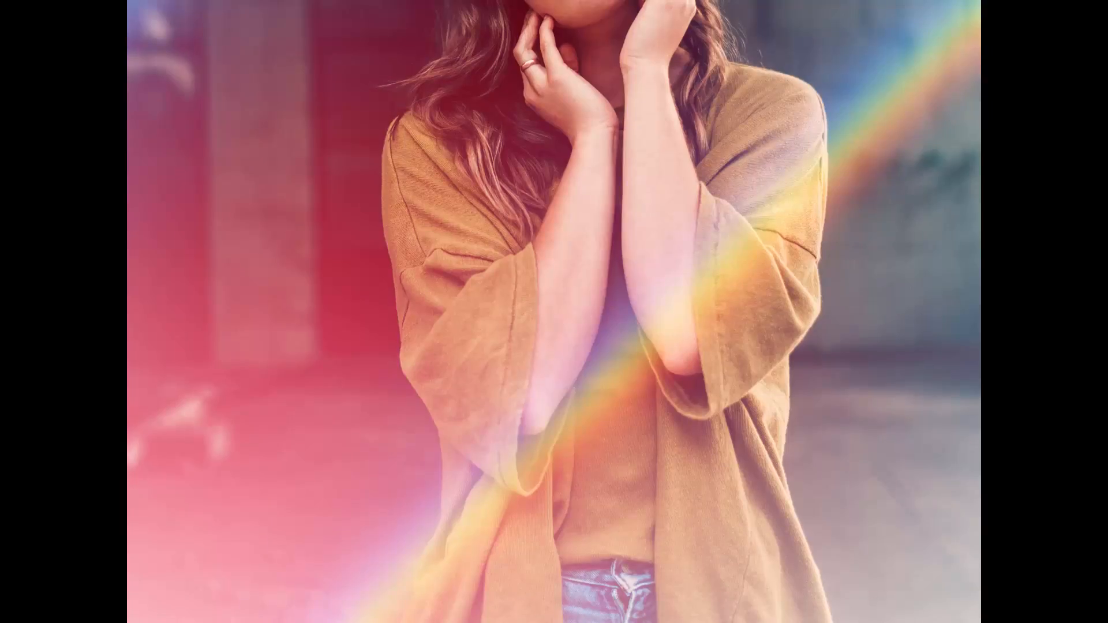